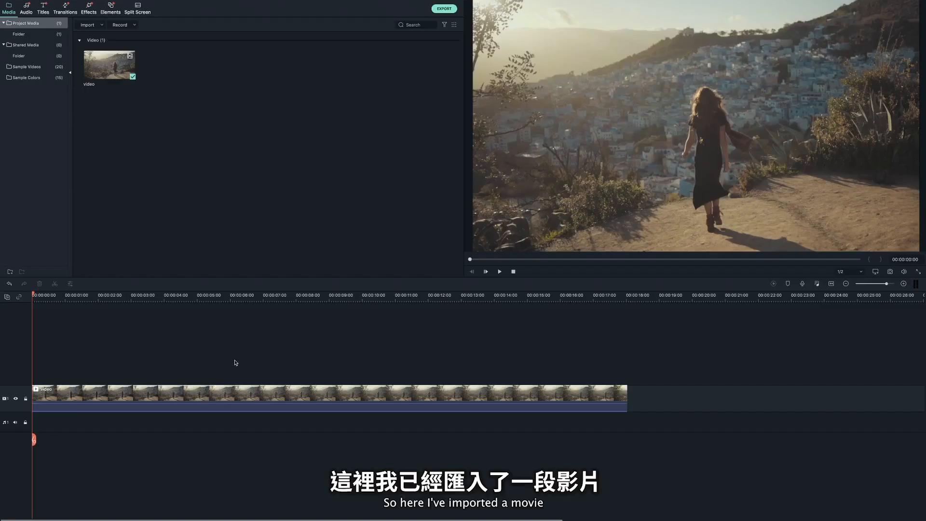
- Open the custom animation settings of the timeline video clip and add a keyframe at 00:00:01:28
{"action": "double_click", "coordinate": [193, 397]}
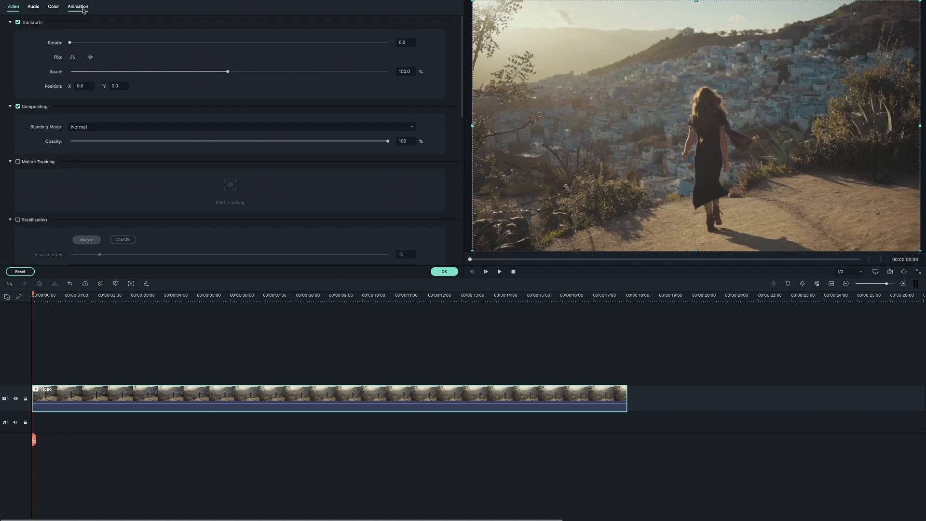
{"action": "left_click", "coordinate": [79, 7]}
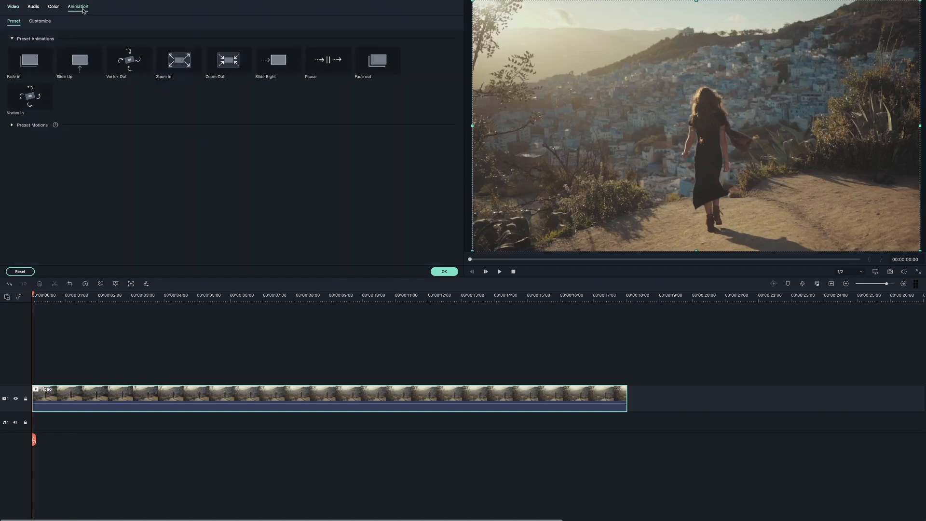
{"action": "left_click", "coordinate": [40, 21]}
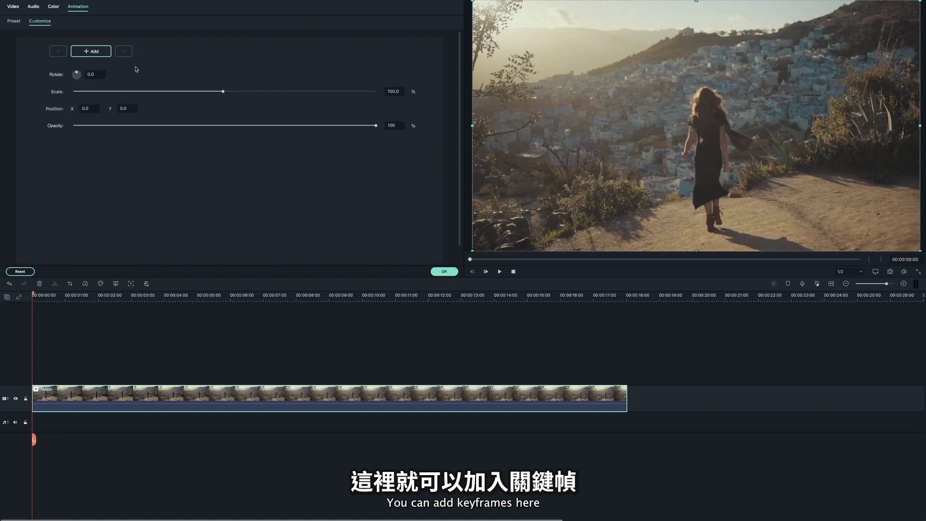
{"action": "left_click", "coordinate": [95, 398]}
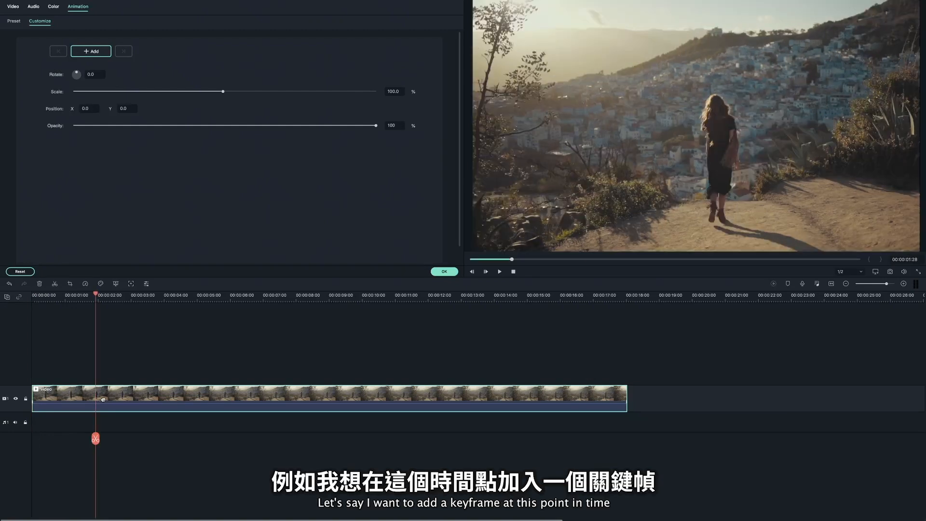
{"action": "left_click", "coordinate": [97, 55]}
- Create a keyframe at 00:00:03:29 with scale 132.5% and the picture shifted up and to the left, and play back the zoom
{"action": "left_click", "coordinate": [163, 296]}
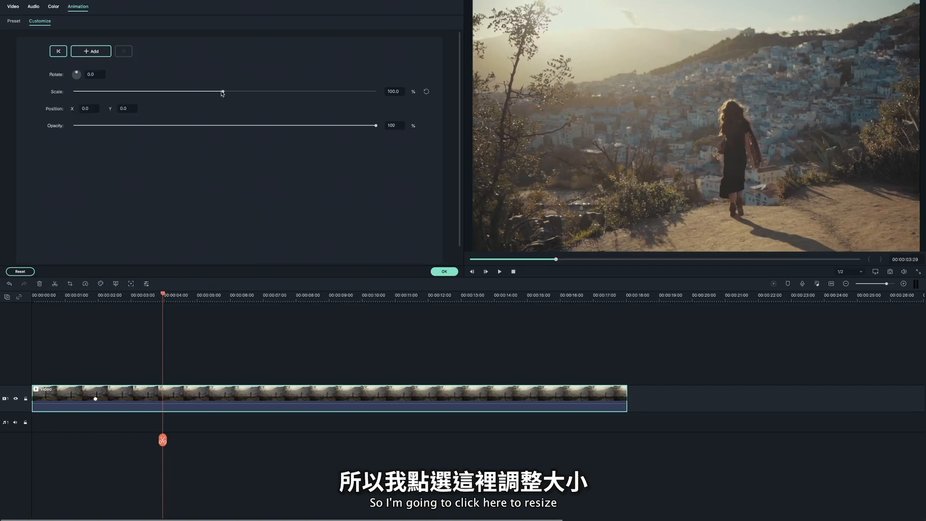
{"action": "left_click_drag", "start_coordinate": [224, 94], "coordinate": [239, 92]}
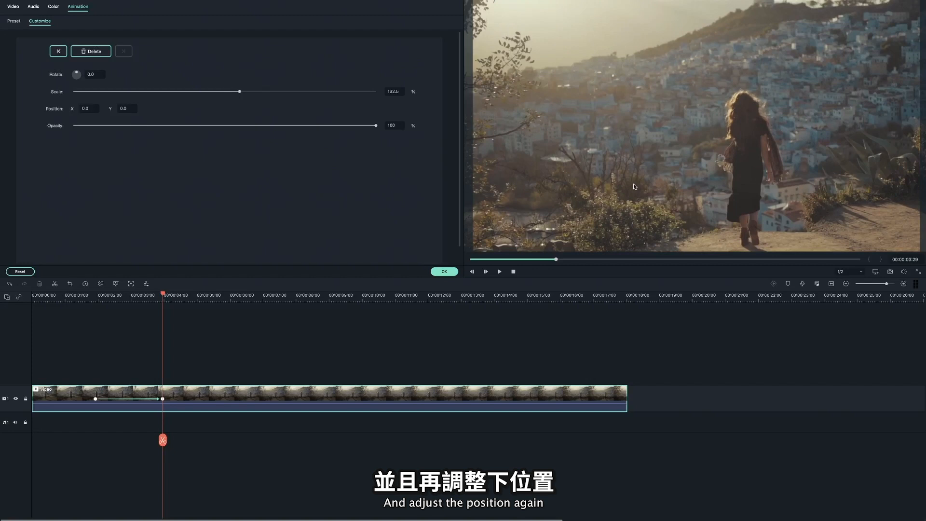
{"action": "left_click_drag", "start_coordinate": [638, 185], "coordinate": [585, 163]}
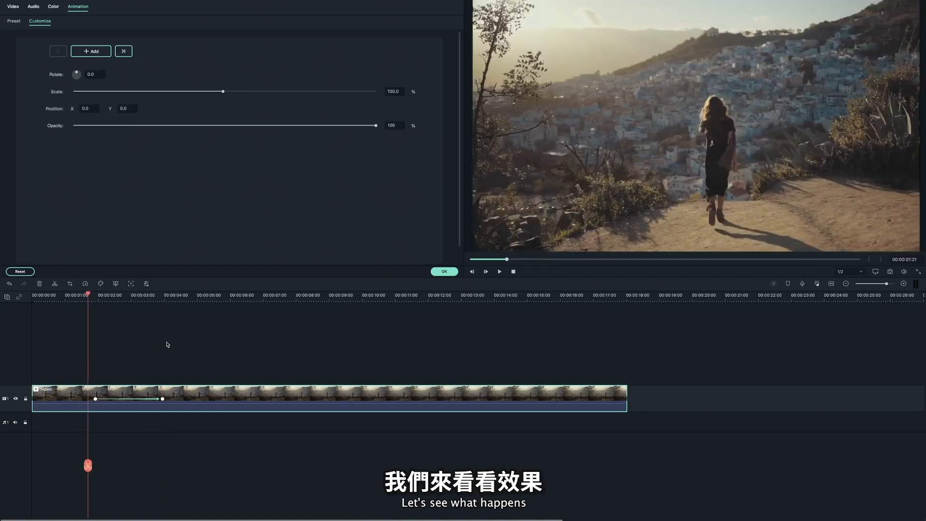
{"action": "key", "text": "space"}
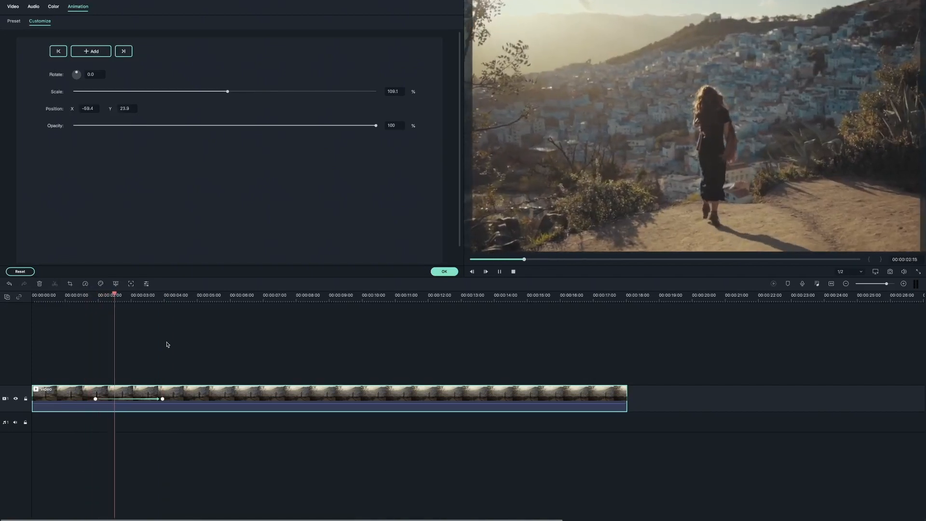
{"action": "key", "text": "space"}
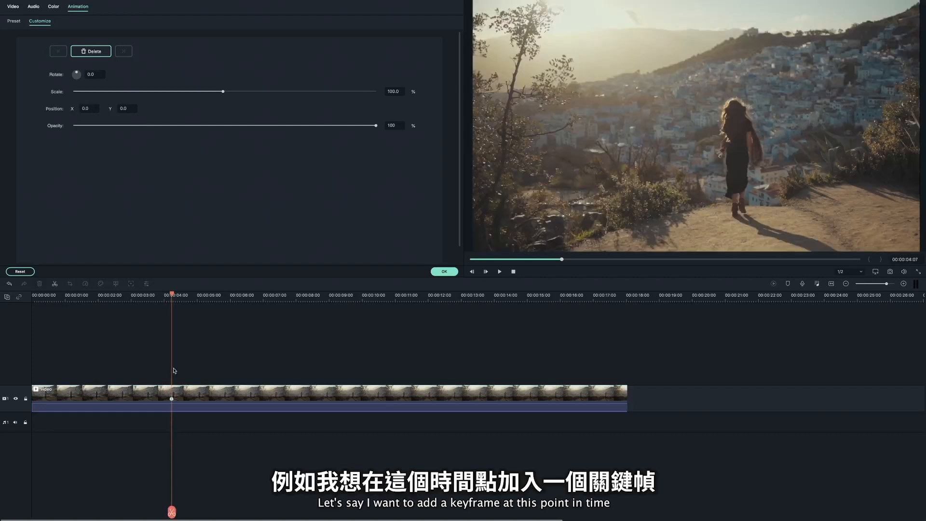
- Create a keyframe at 00:00:07:06 with the clip's opacity at 0% and play back the fade
{"action": "left_click", "coordinate": [270, 374]}
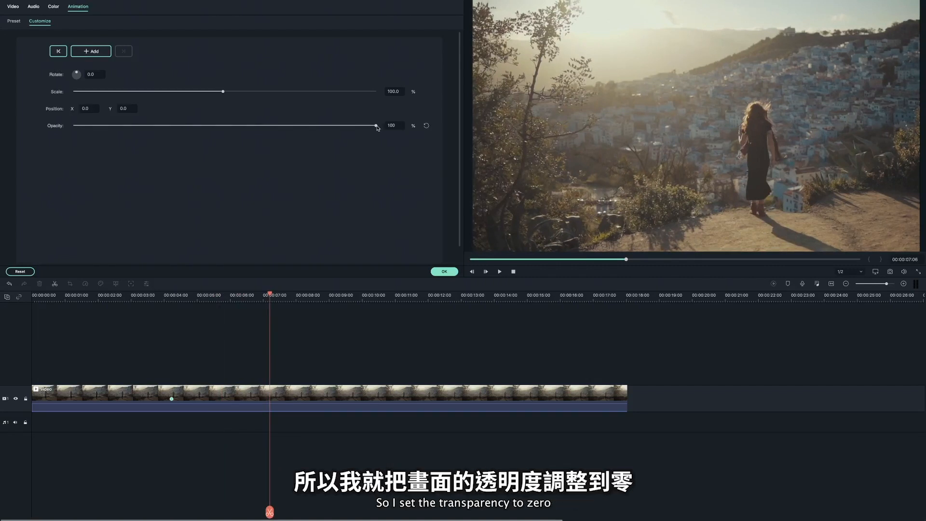
{"action": "left_click_drag", "start_coordinate": [376, 127], "coordinate": [73, 127]}
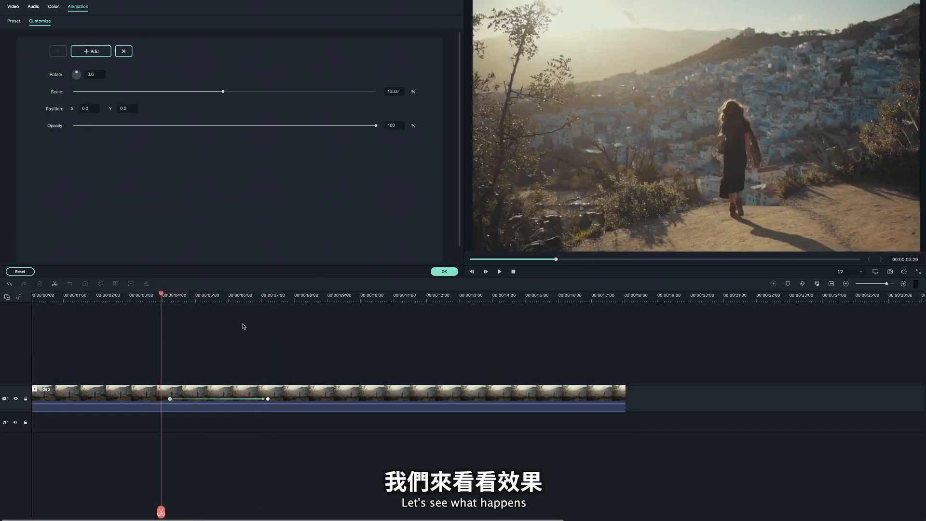
{"action": "key", "text": "space"}
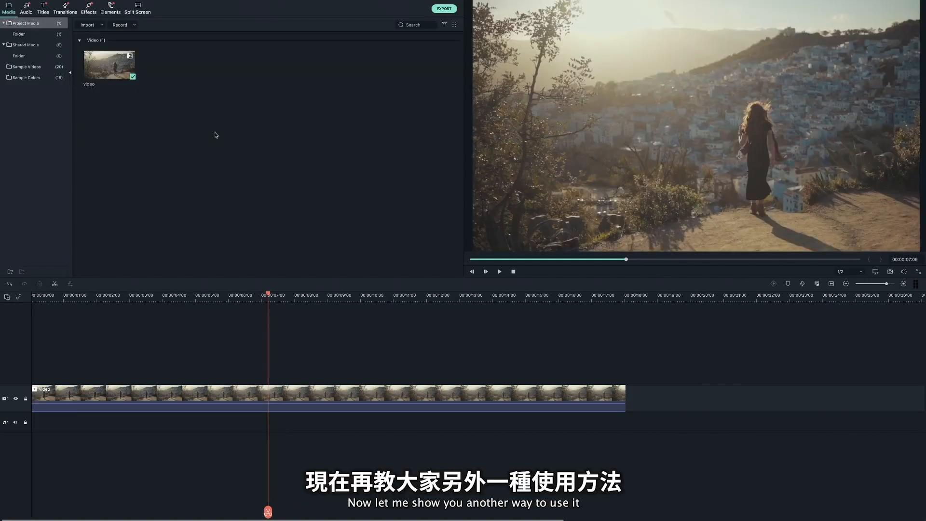
- Add the Heartbeat element on the track above the video and place the playhead at its start, 00:00:06:22
{"action": "left_click", "coordinate": [110, 9]}
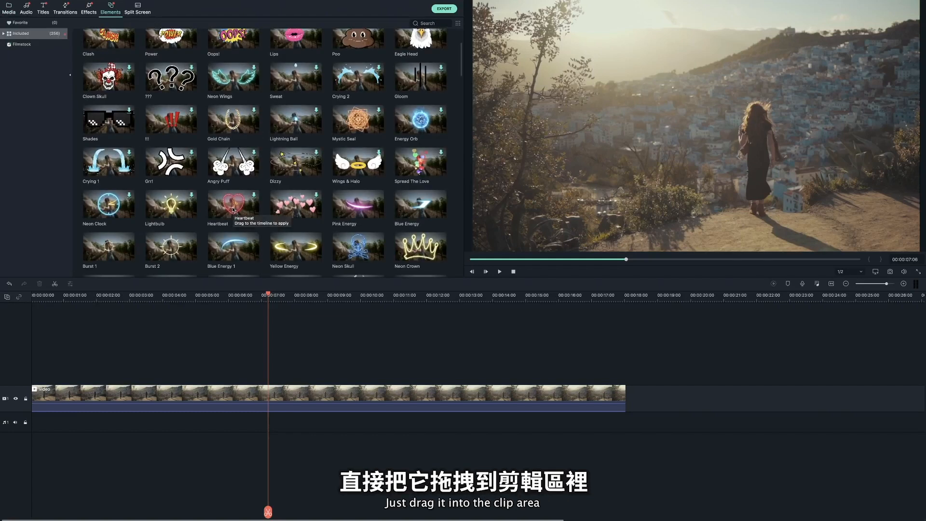
{"action": "left_click_drag", "start_coordinate": [233, 210], "coordinate": [261, 381]}
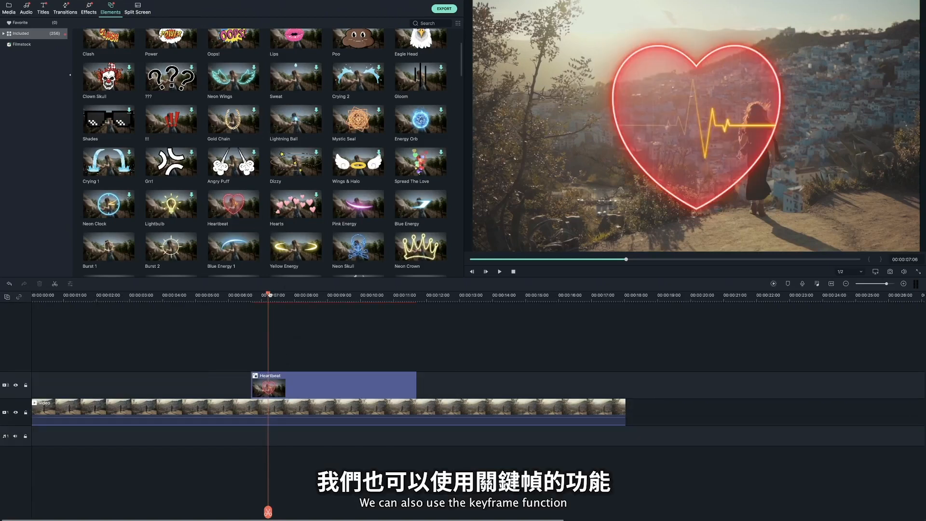
{"action": "left_click_drag", "start_coordinate": [270, 294], "coordinate": [254, 294]}
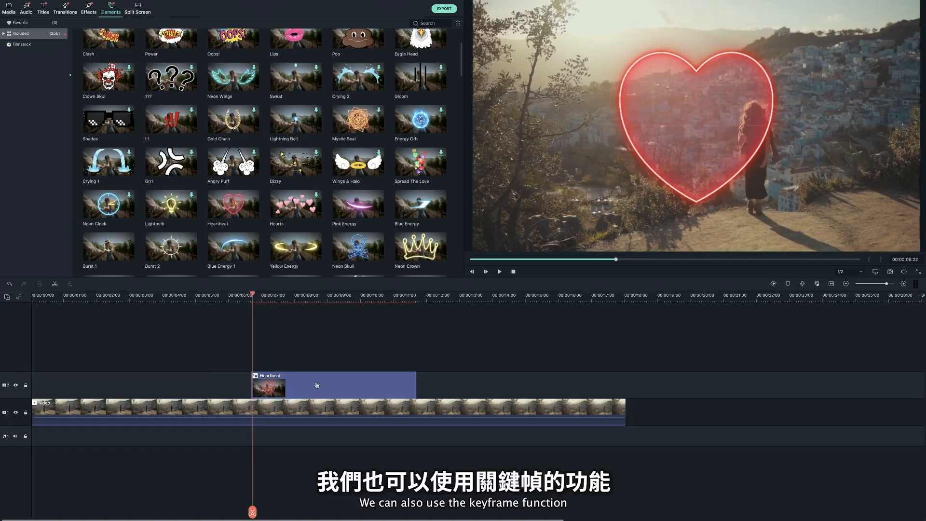
- Animate the Heartbeat element's scale from 0% at its start to 100% at 00:00:07:20, and play back the result
{"action": "double_click", "coordinate": [317, 385]}
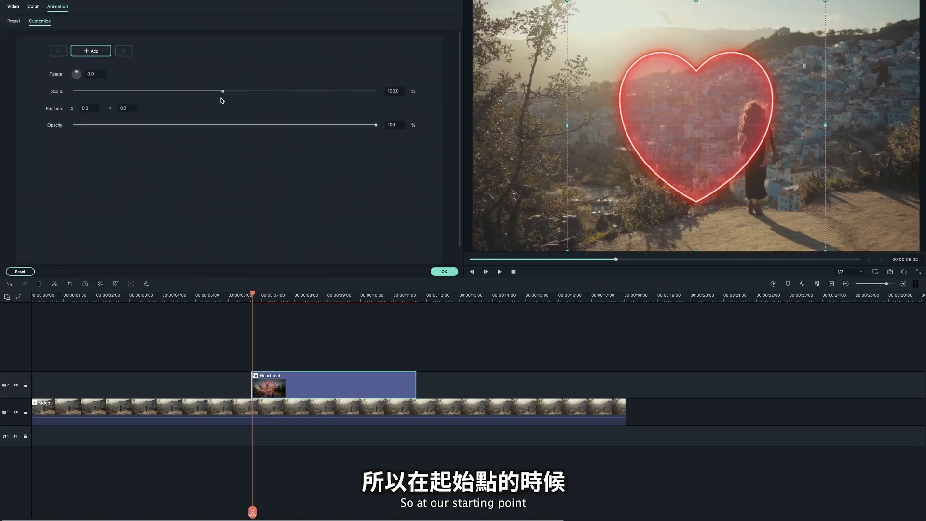
{"action": "left_click_drag", "start_coordinate": [223, 91], "coordinate": [72, 91]}
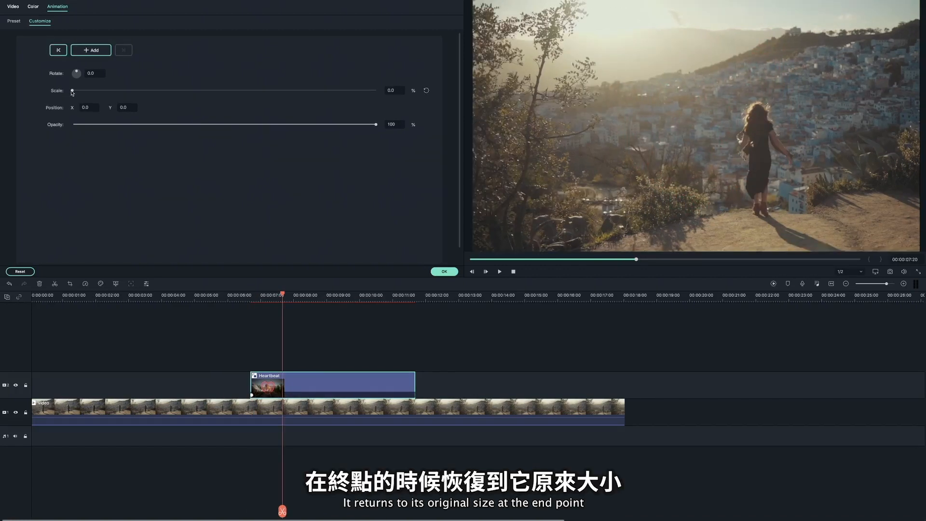
{"action": "left_click_drag", "start_coordinate": [73, 92], "coordinate": [222, 91]}
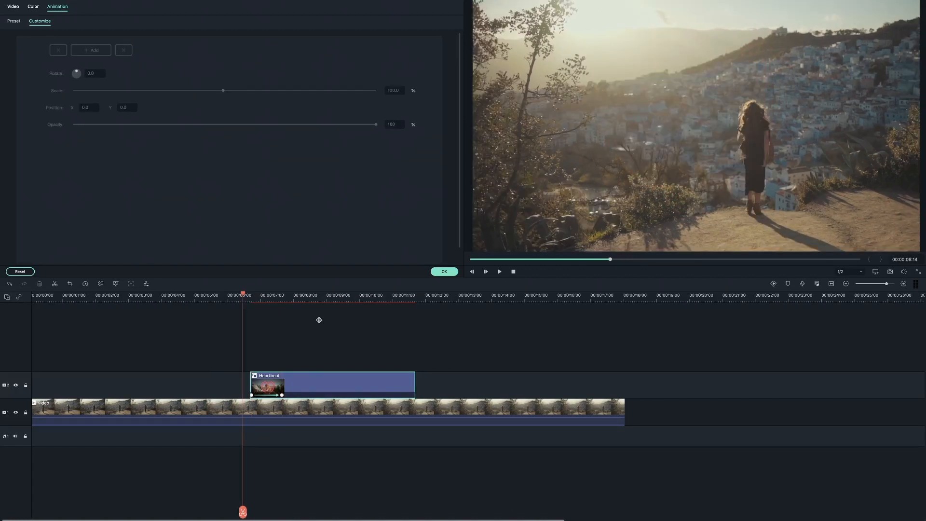
{"action": "key", "text": "space"}
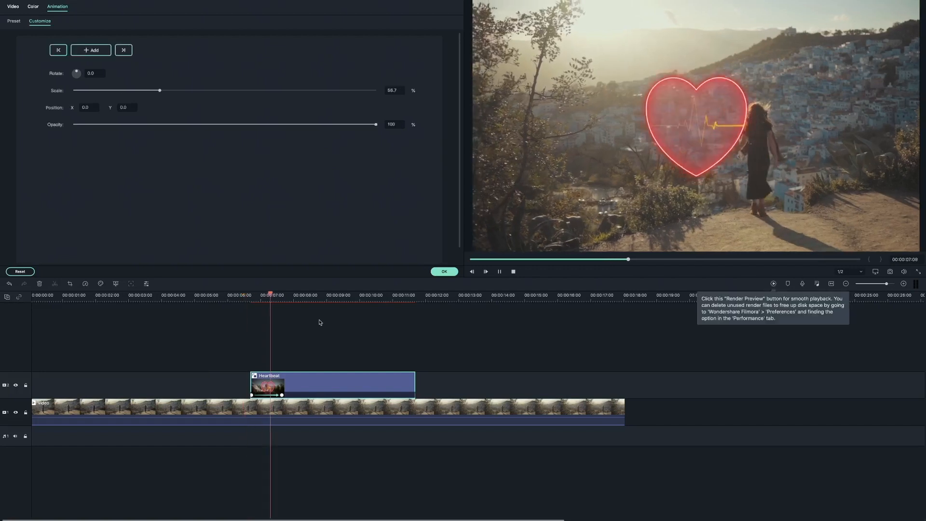
{"action": "key", "text": "space"}
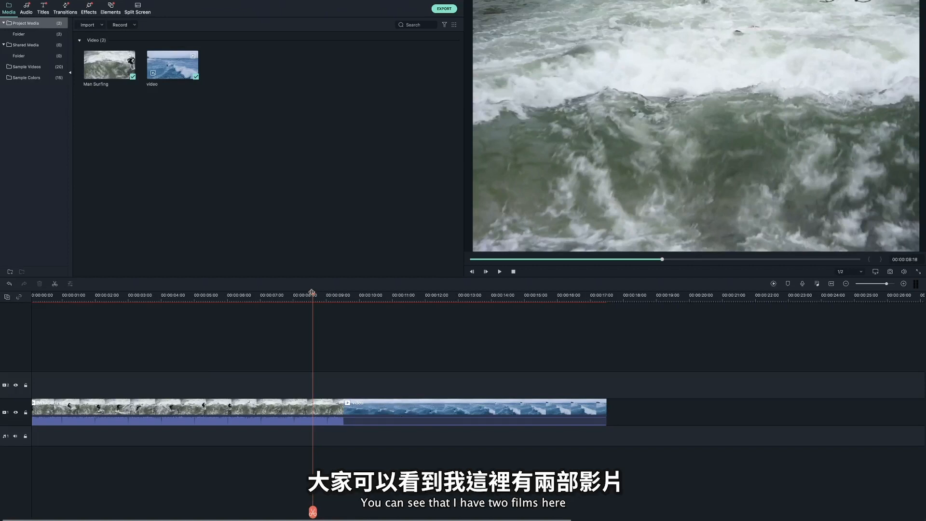
- Compare the two surfing clips on the timeline and open Color Match for the first, greenish one
{"action": "left_click_drag", "start_coordinate": [312, 292], "coordinate": [266, 298]}
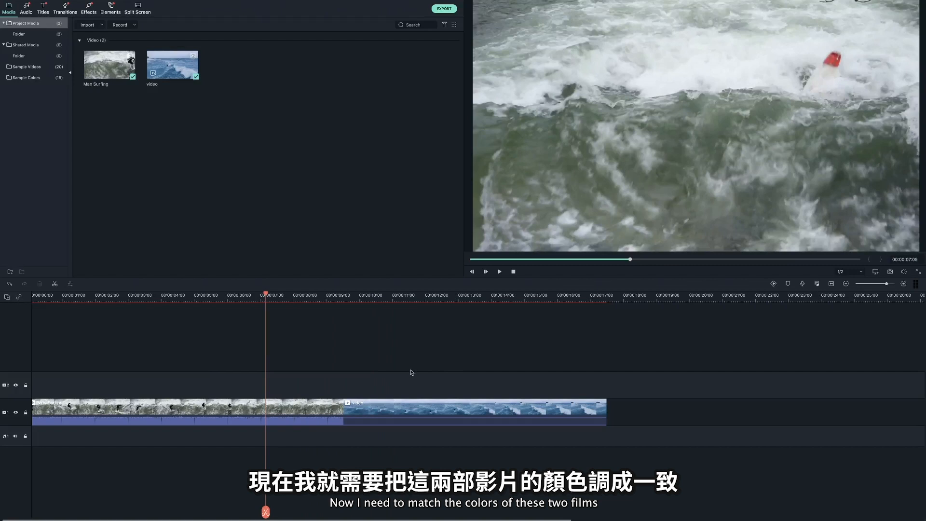
{"action": "left_click", "coordinate": [318, 412]}
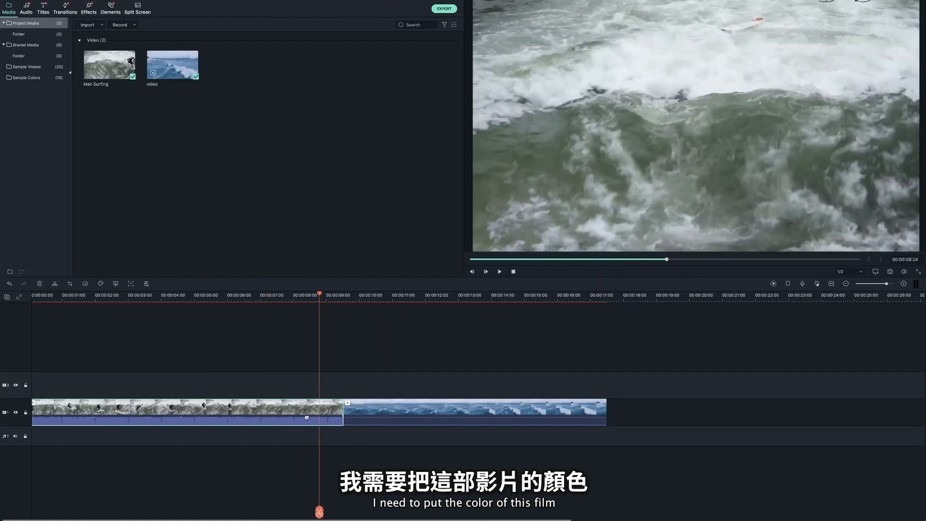
{"action": "left_click", "coordinate": [364, 412]}
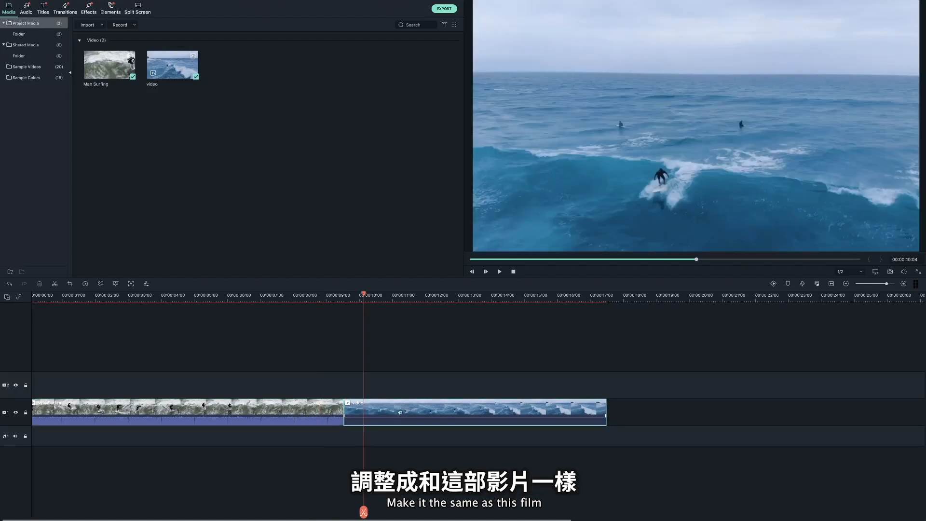
{"action": "left_click", "coordinate": [302, 414]}
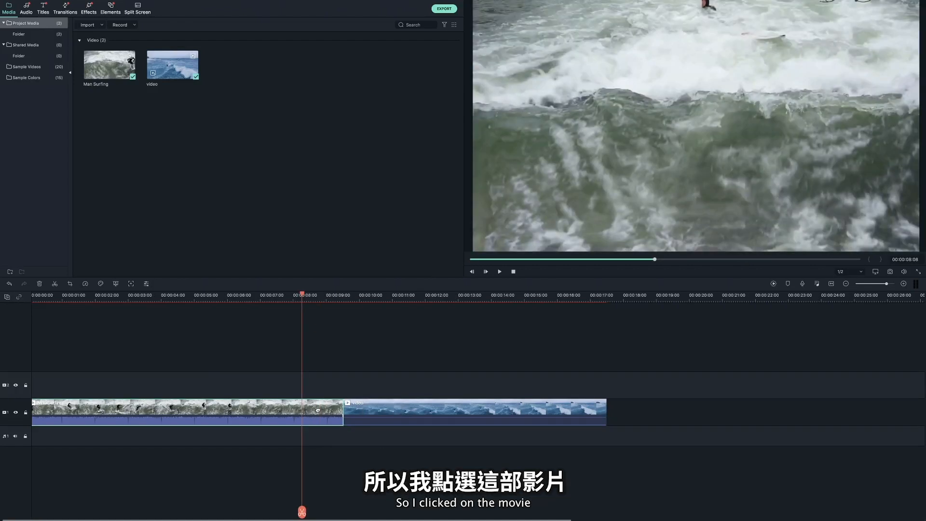
{"action": "right_click", "coordinate": [310, 414]}
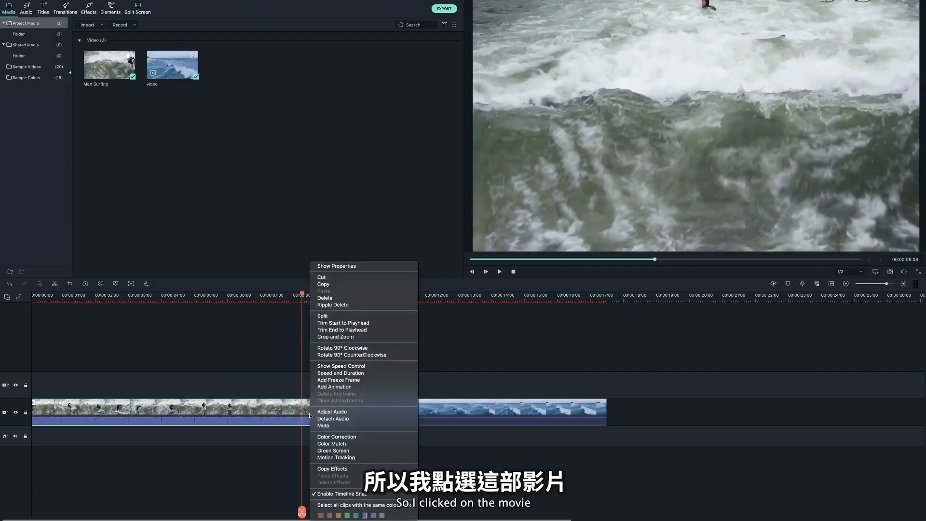
{"action": "left_click", "coordinate": [350, 444]}
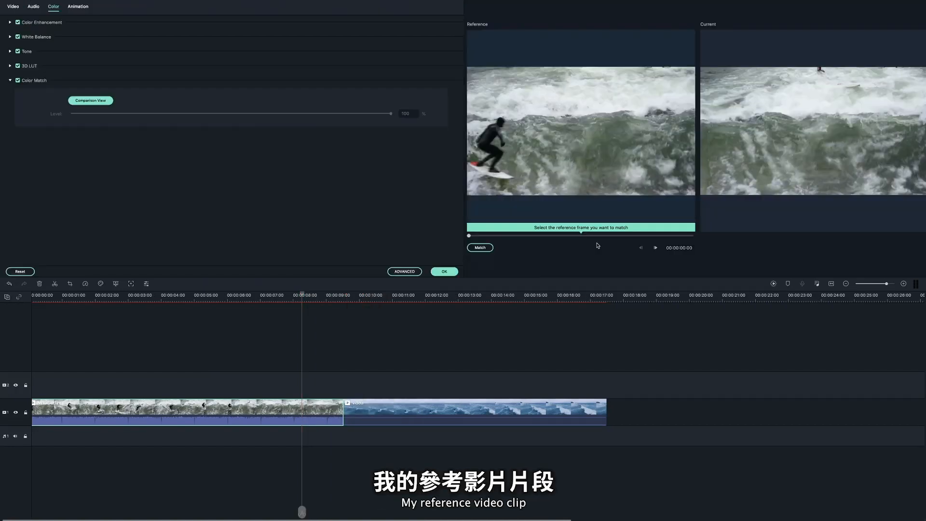
- Match the first clip's colour to the blue surfing frame at 00:00:13:06 and play back the result
{"action": "left_click_drag", "start_coordinate": [468, 235], "coordinate": [638, 236]}
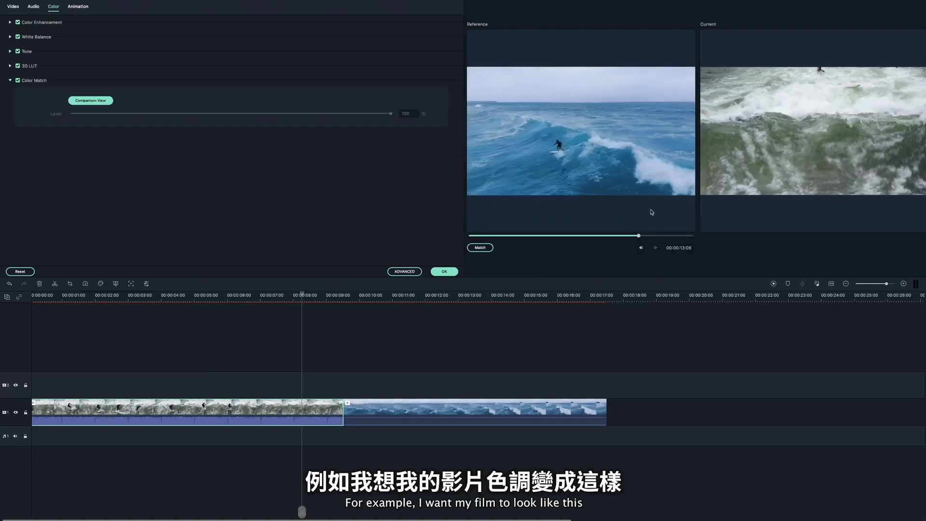
{"action": "left_click", "coordinate": [490, 249]}
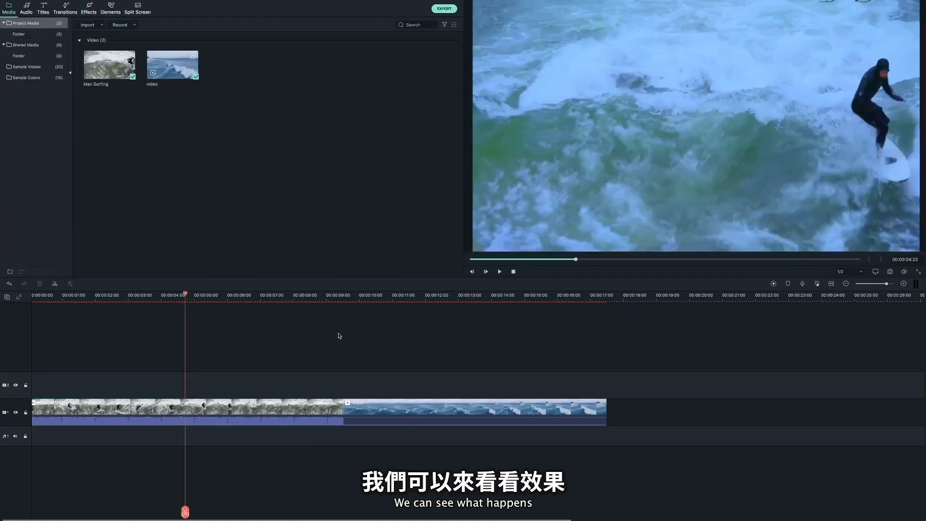
{"action": "key", "text": "space"}
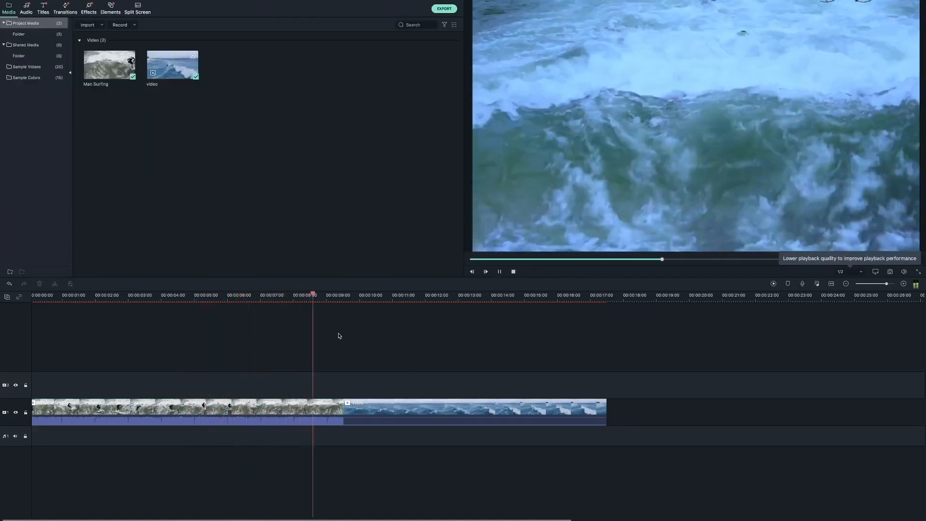
{"action": "key", "text": "space"}
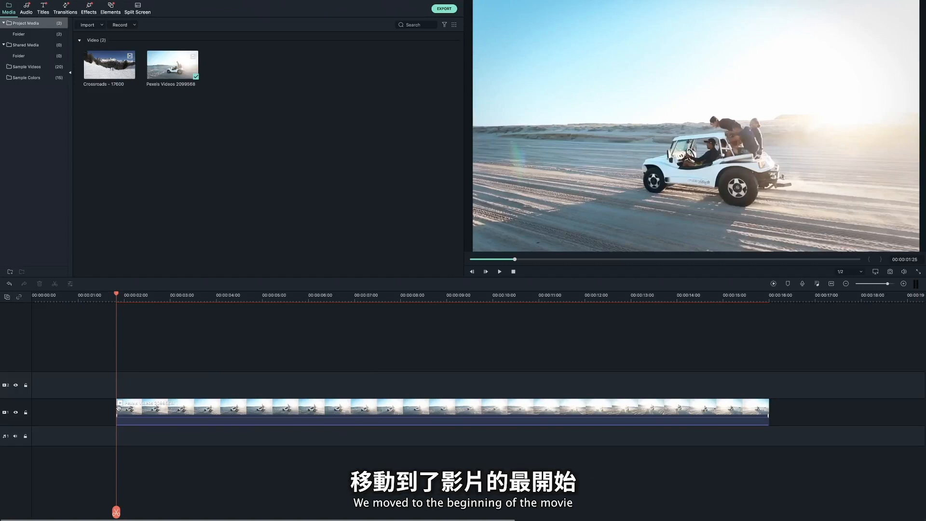
- Turn on motion tracking for the beach buggy clip, fit the tracking box around the whole buggy and start tracking
{"action": "left_click", "coordinate": [137, 406]}
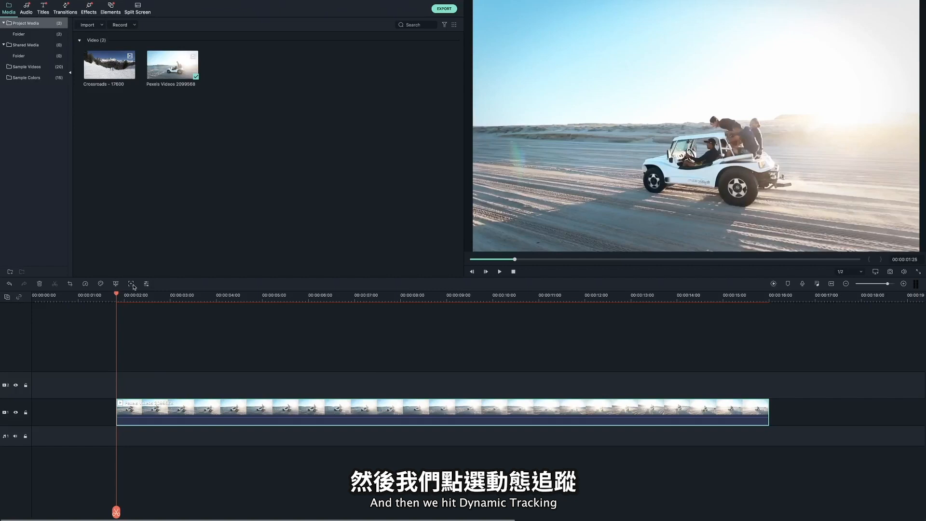
{"action": "left_click", "coordinate": [132, 286]}
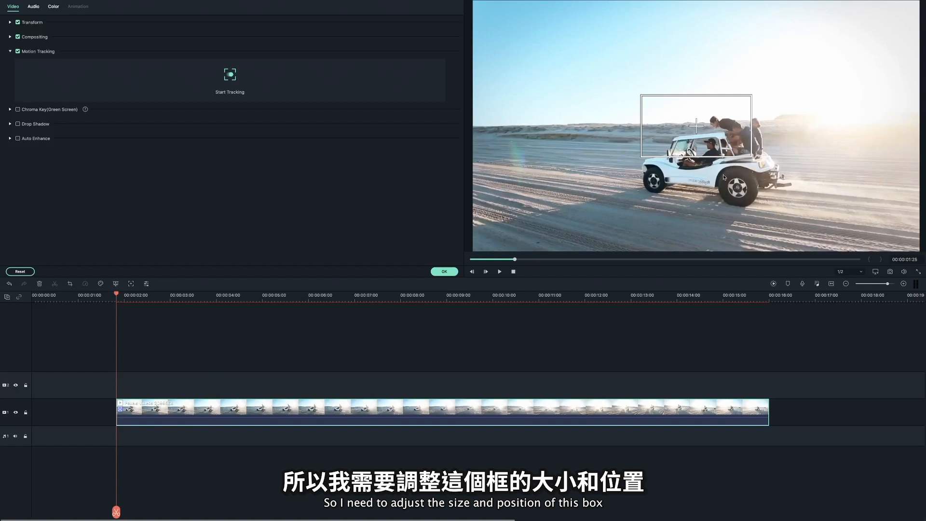
{"action": "left_click", "coordinate": [702, 152]}
{"action": "left_click_drag", "start_coordinate": [696, 157], "coordinate": [695, 192]}
{"action": "left_click_drag", "start_coordinate": [752, 126], "coordinate": [790, 126]}
{"action": "left_click_drag", "start_coordinate": [724, 140], "coordinate": [744, 173]}
{"action": "left_click_drag", "start_coordinate": [810, 225], "coordinate": [798, 218]}
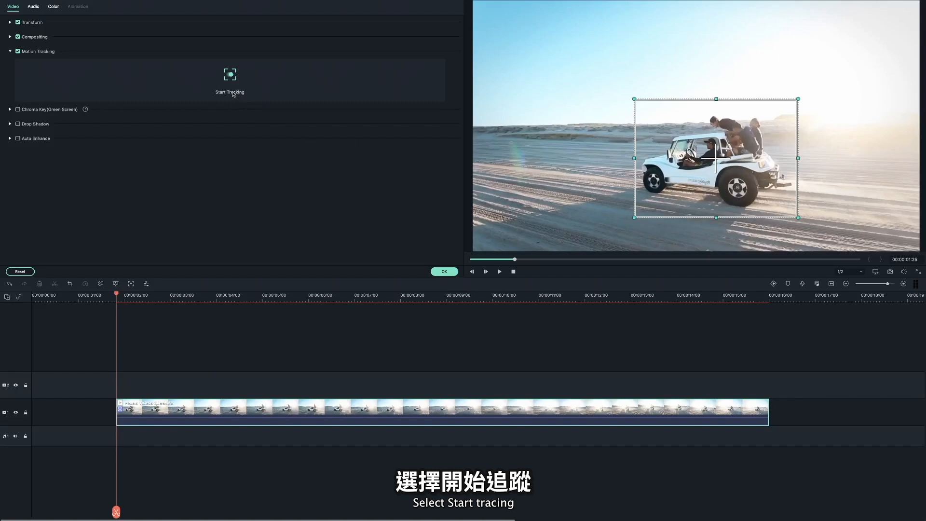
{"action": "left_click", "coordinate": [232, 76]}
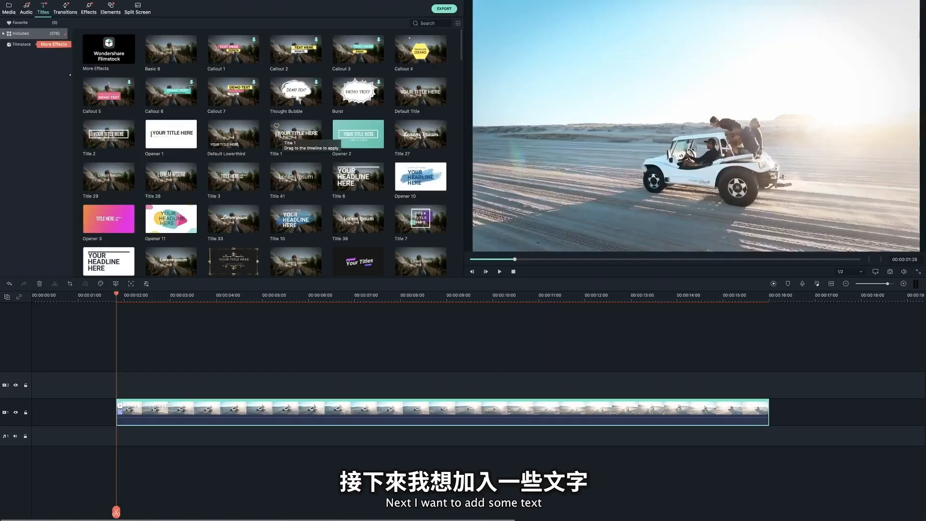
- Add the Basic 6 title on the track above the buggy clip and extend it to the clip's full length
{"action": "left_click", "coordinate": [162, 54]}
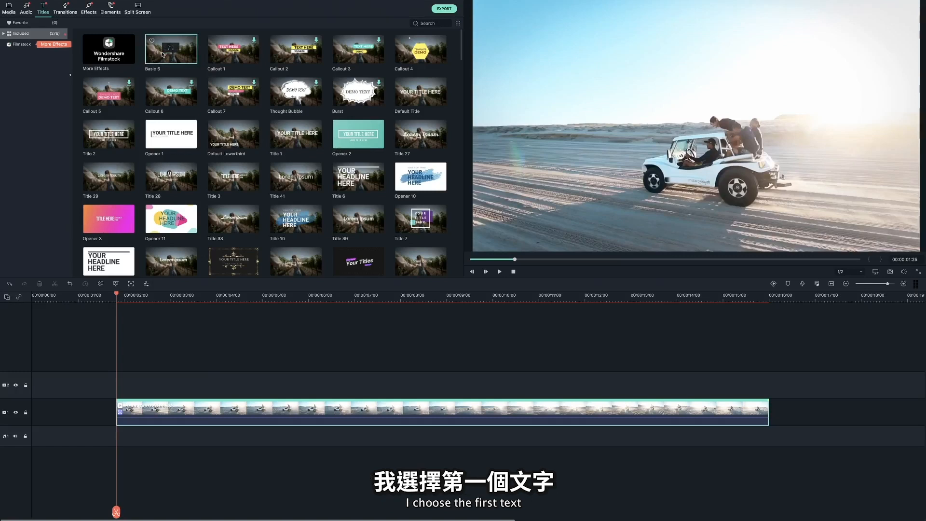
{"action": "left_click_drag", "start_coordinate": [162, 55], "coordinate": [132, 386]}
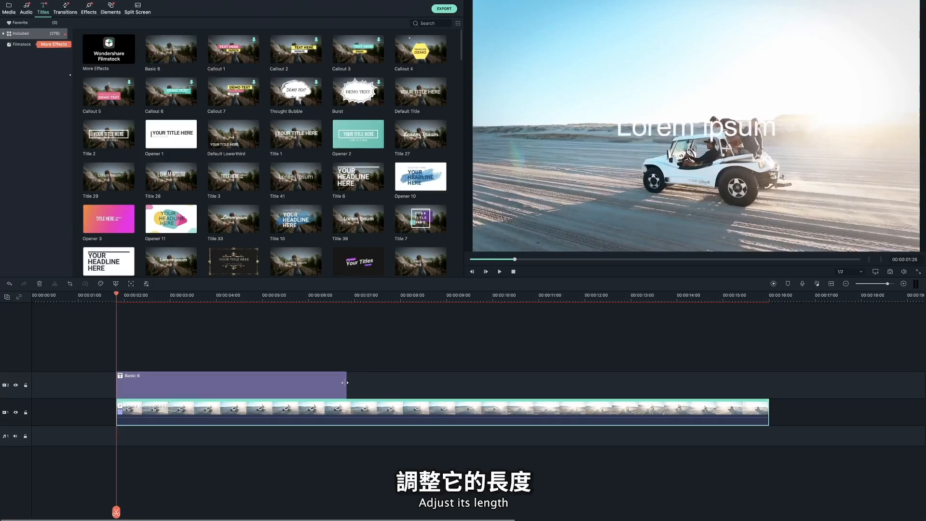
{"action": "left_click_drag", "start_coordinate": [344, 383], "coordinate": [345, 383]}
{"action": "left_click_drag", "start_coordinate": [345, 383], "coordinate": [768, 382]}
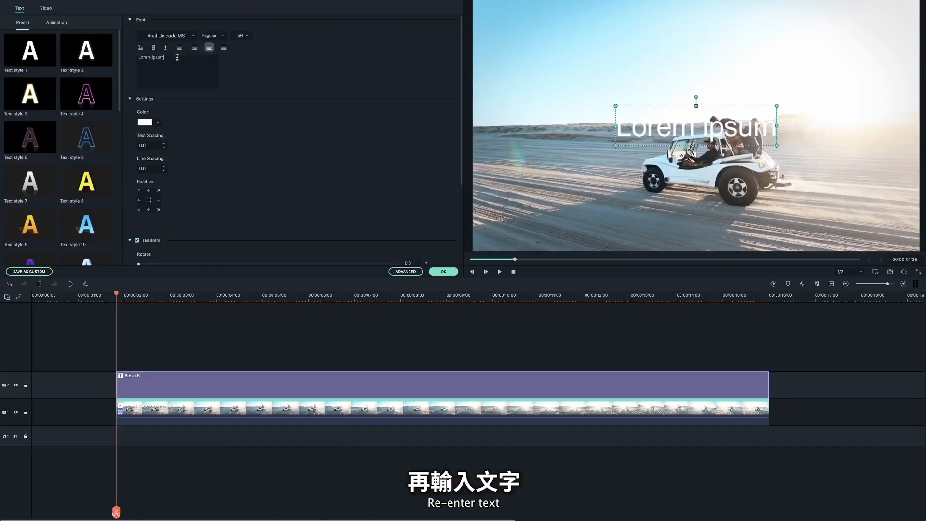
- Change the title text to "Fun" in a heavy coral-red font and place it just behind the buggy
{"action": "left_click_drag", "start_coordinate": [177, 58], "coordinate": [139, 58]}
{"action": "type", "text": "Fun"}
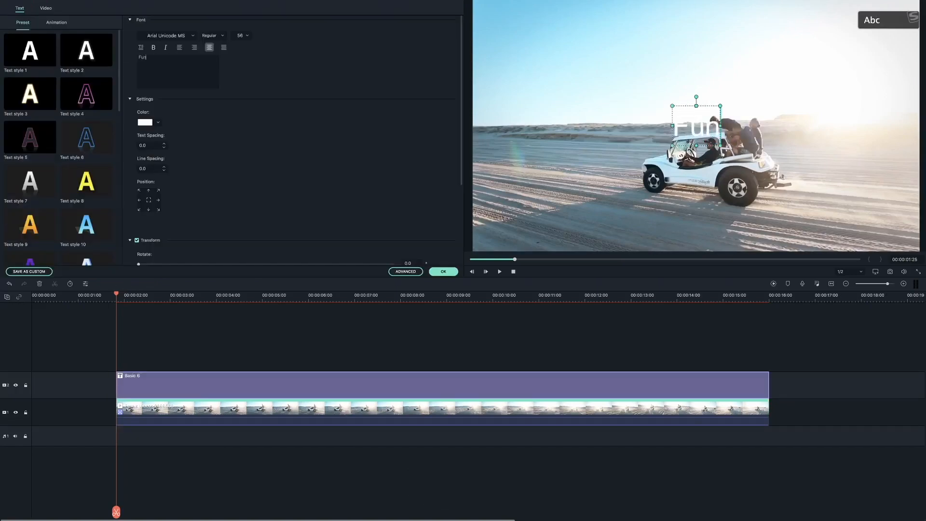
{"action": "left_click", "coordinate": [145, 123]}
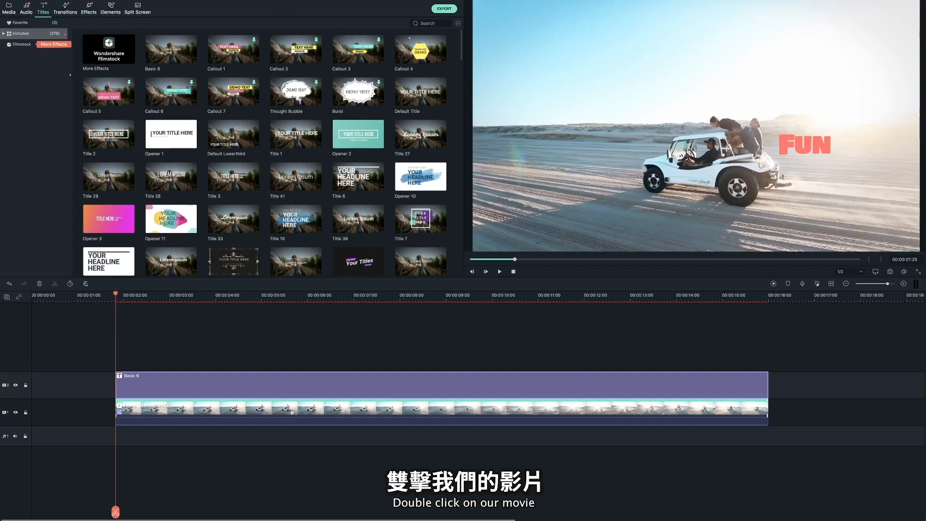
- Attach the Basic 6 title to the buggy clip's motion tracking and enlarge it just behind the buggy, playing back the result
{"action": "double_click", "coordinate": [288, 414]}
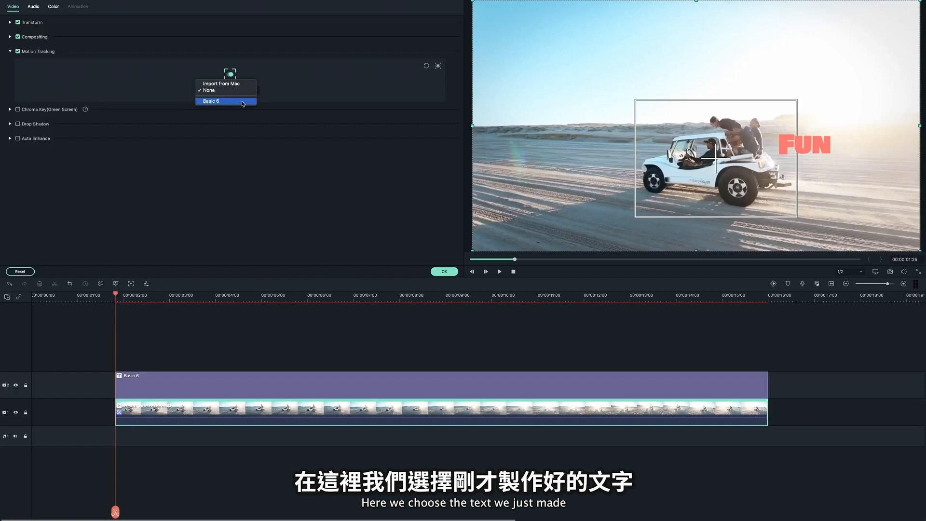
{"action": "left_click", "coordinate": [226, 101]}
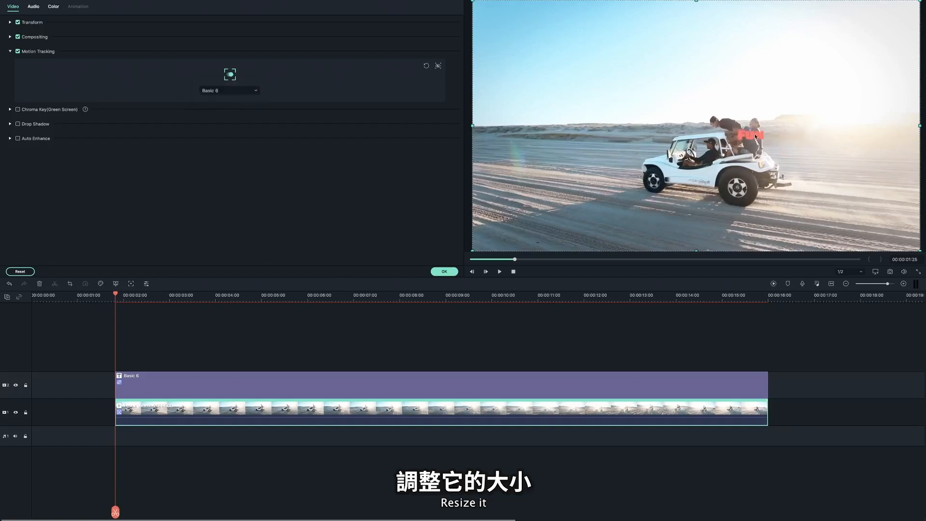
{"action": "double_click", "coordinate": [755, 135]}
{"action": "left_click_drag", "start_coordinate": [772, 149], "coordinate": [809, 174]}
{"action": "left_click_drag", "start_coordinate": [772, 147], "coordinate": [802, 150]}
{"action": "left_click", "coordinate": [444, 272]}
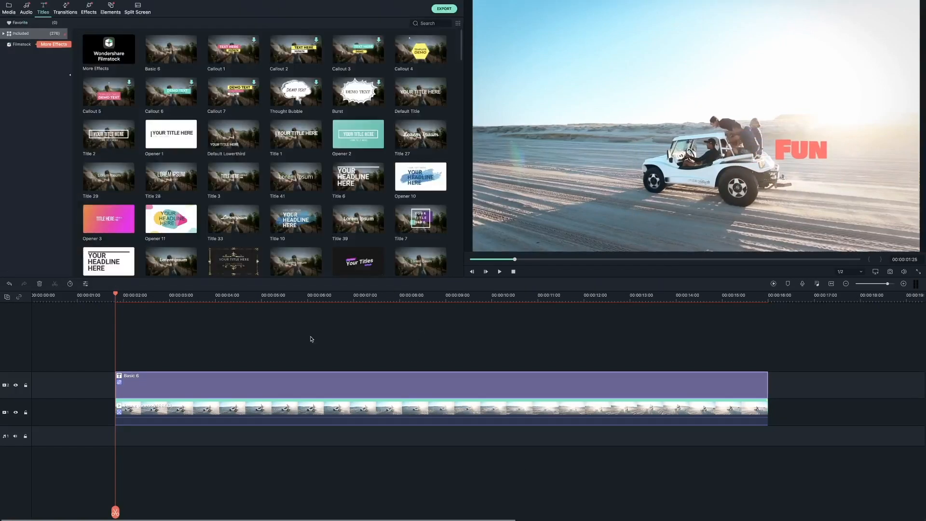
{"action": "key", "text": "space"}
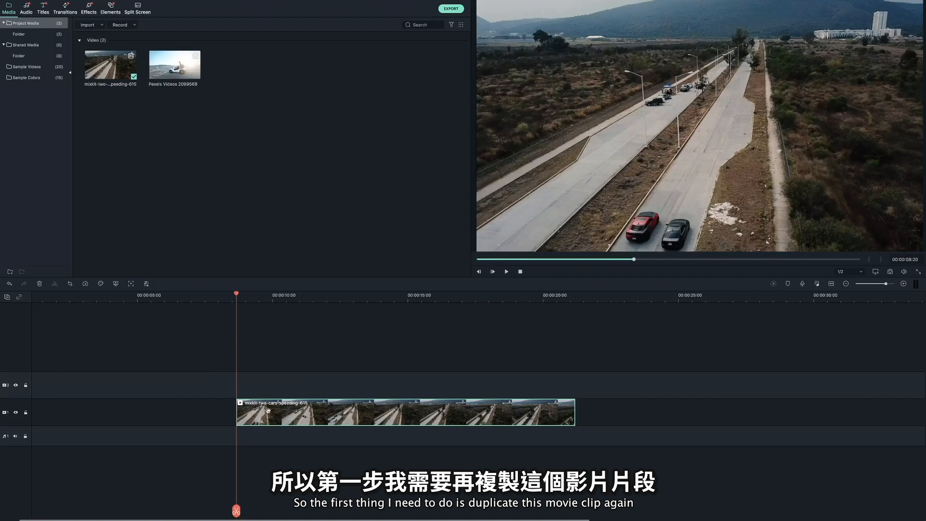
- Duplicate the two-cars clip onto the track above and motion-track the copy with the box fitted around the red car
{"action": "left_click_drag", "start_coordinate": [303, 413], "coordinate": [331, 383]}
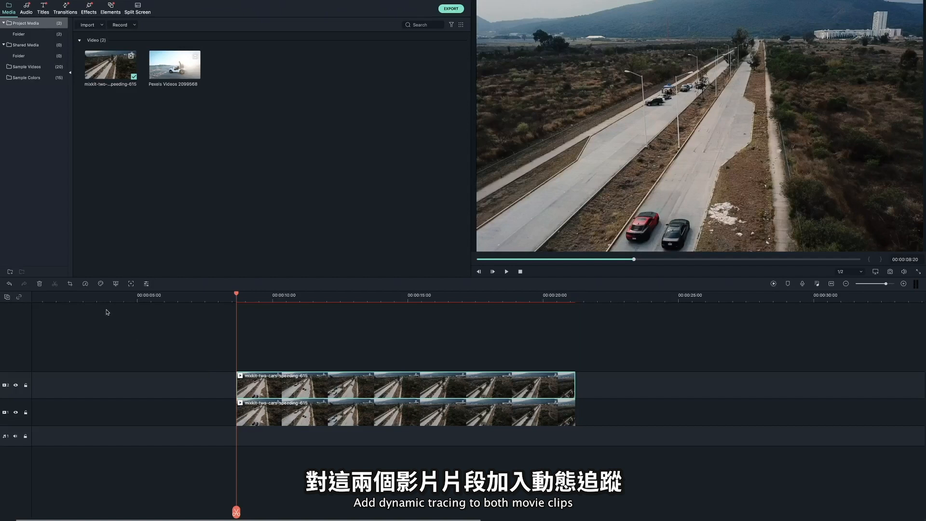
{"action": "left_click", "coordinate": [131, 283]}
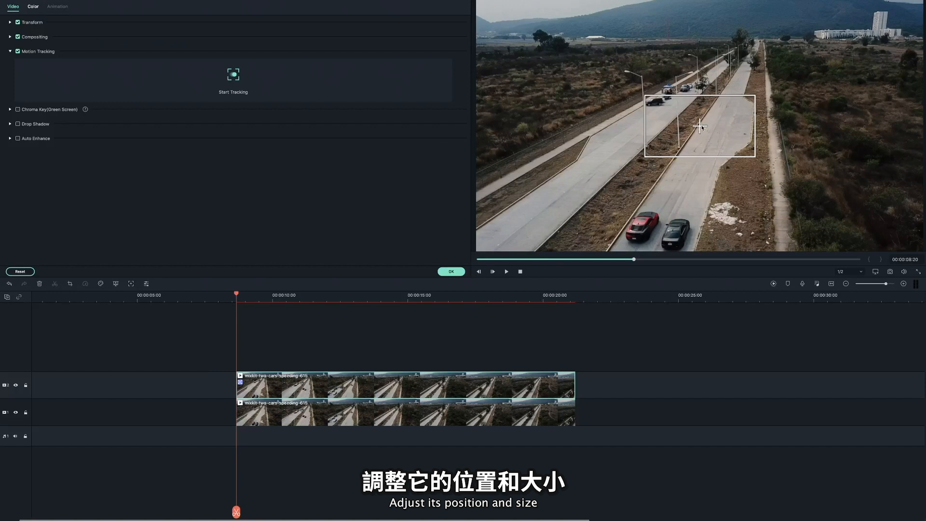
{"action": "left_click_drag", "start_coordinate": [698, 128], "coordinate": [638, 246]}
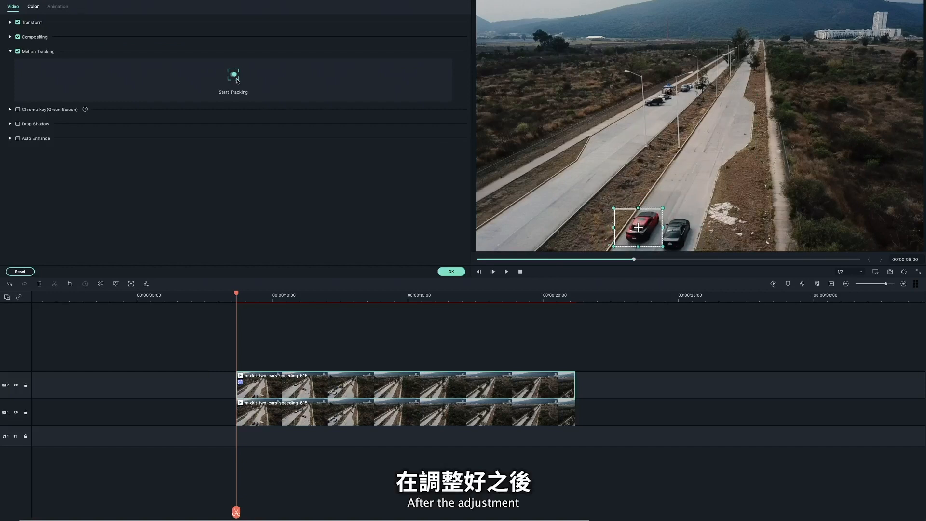
{"action": "left_click", "coordinate": [233, 77]}
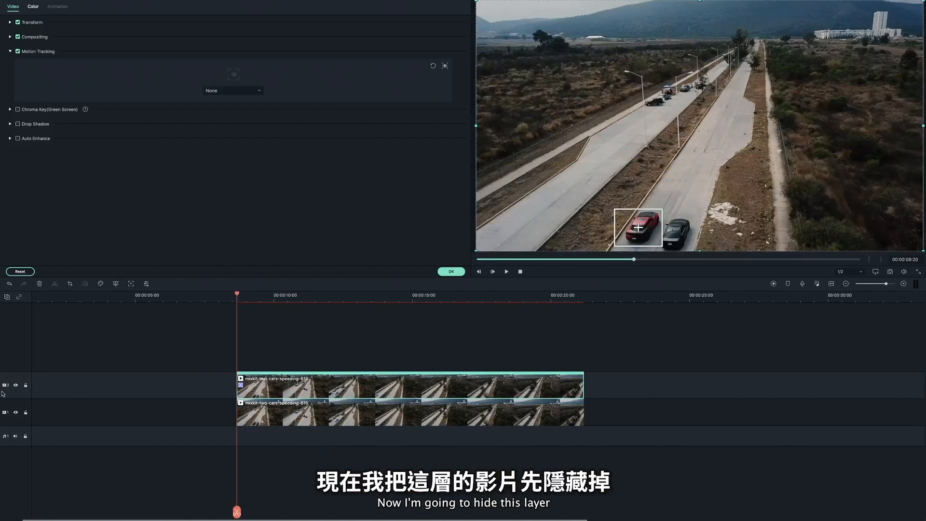
- Hide the upper video track and motion-track the lower clip with the box fitted around the black car
{"action": "left_click", "coordinate": [16, 385]}
{"action": "left_click", "coordinate": [294, 415]}
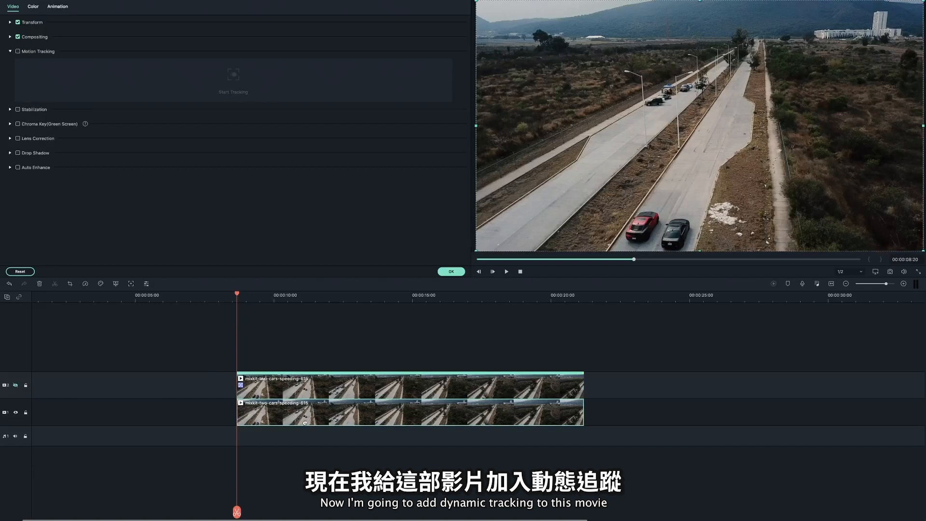
{"action": "left_click", "coordinate": [18, 51]}
{"action": "left_click_drag", "start_coordinate": [697, 127], "coordinate": [675, 235]}
{"action": "left_click_drag", "start_coordinate": [622, 203], "coordinate": [657, 217]}
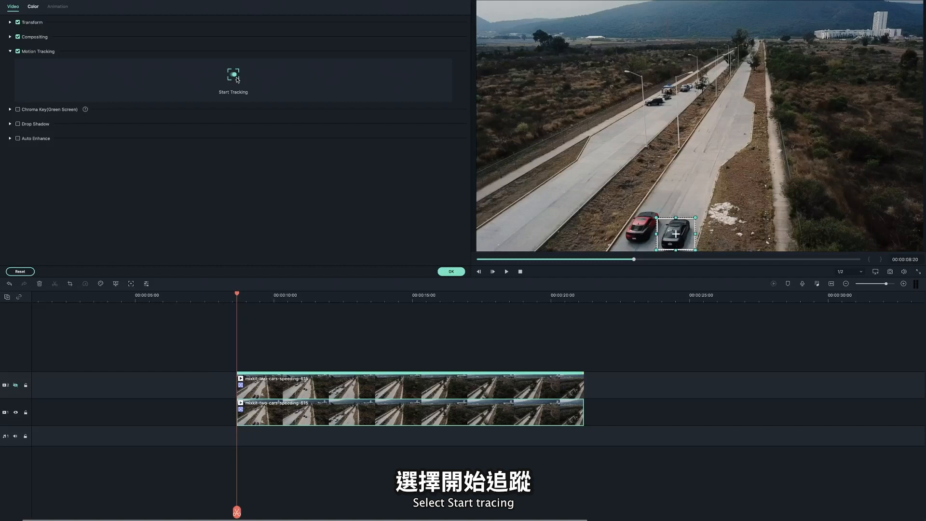
{"action": "left_click", "coordinate": [234, 76]}
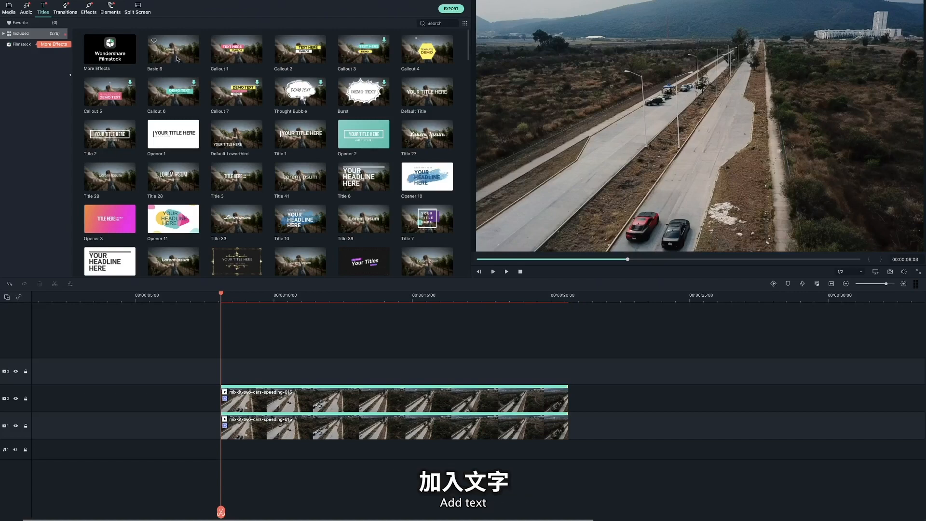
- Add two Basic 6 titles spanning the clips: "Red" in red beside the red car and "Black" in black beside the black car
{"action": "left_click_drag", "start_coordinate": [179, 54], "coordinate": [232, 349]}
{"action": "type", "text": "P"}
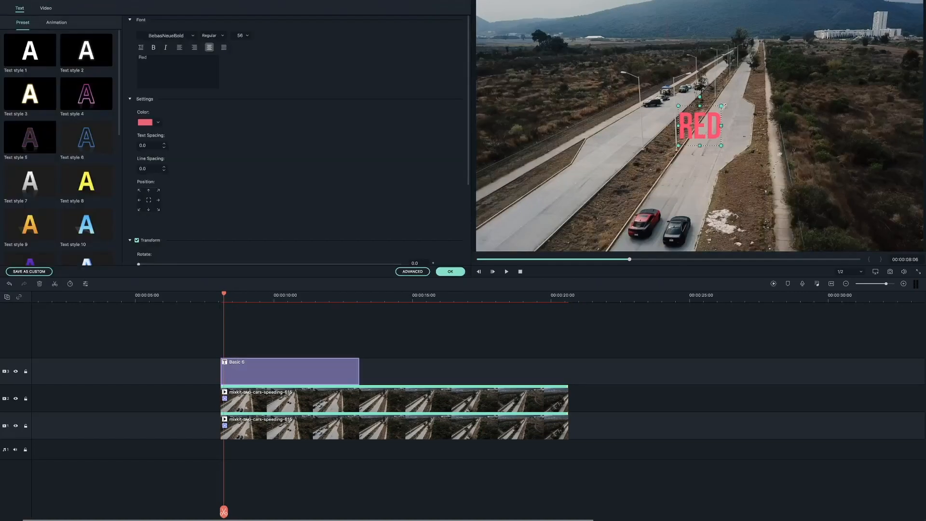
{"action": "left_click_drag", "start_coordinate": [359, 371], "coordinate": [568, 369]}
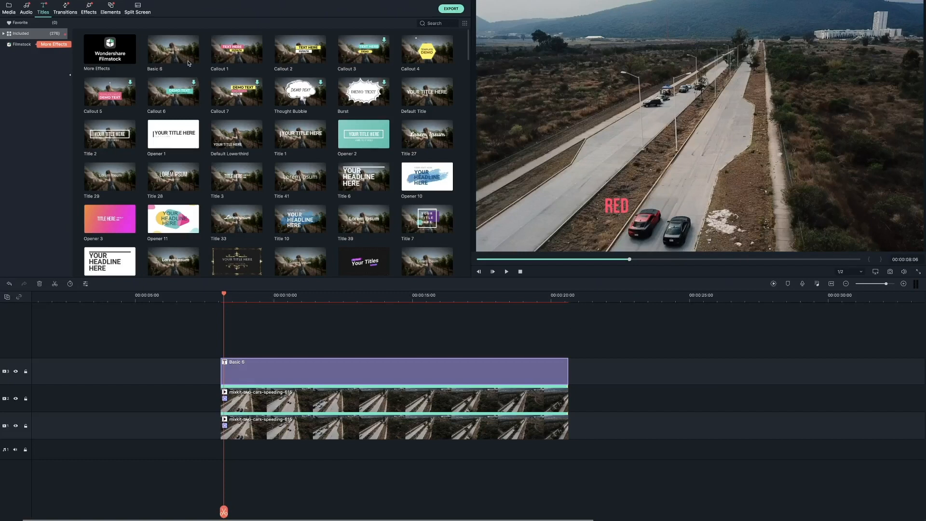
{"action": "left_click_drag", "start_coordinate": [172, 48], "coordinate": [227, 348]}
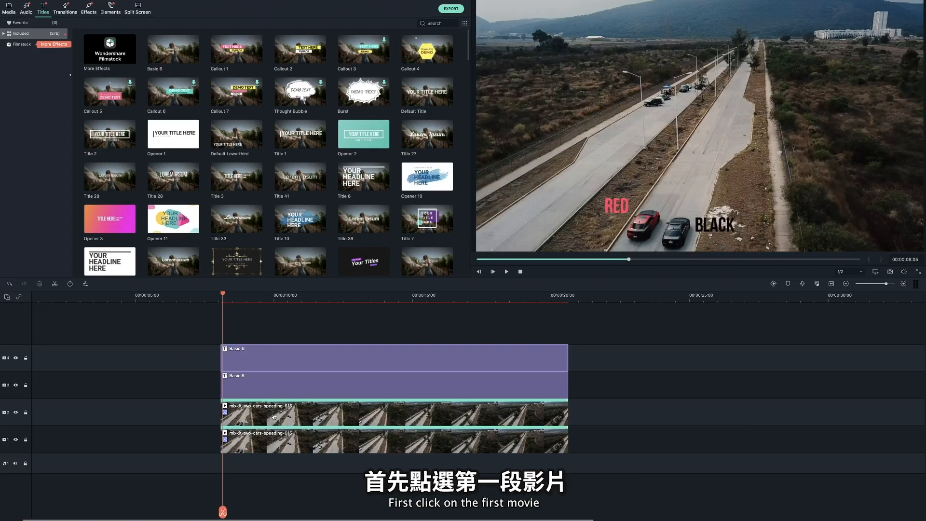
- Attach the red title to the upper clip's tracking and the black title to the lower clip's, sizing each beside its car
{"action": "left_click", "coordinate": [274, 416]}
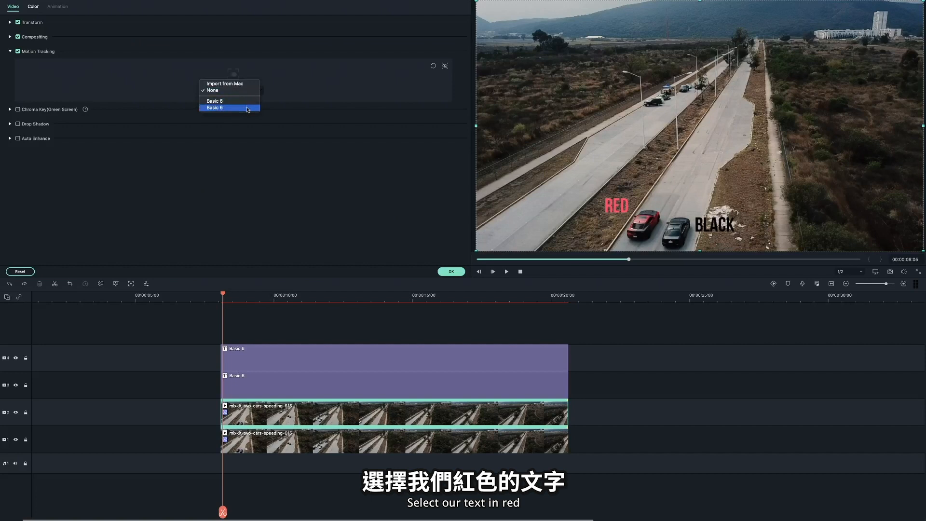
{"action": "left_click", "coordinate": [247, 108]}
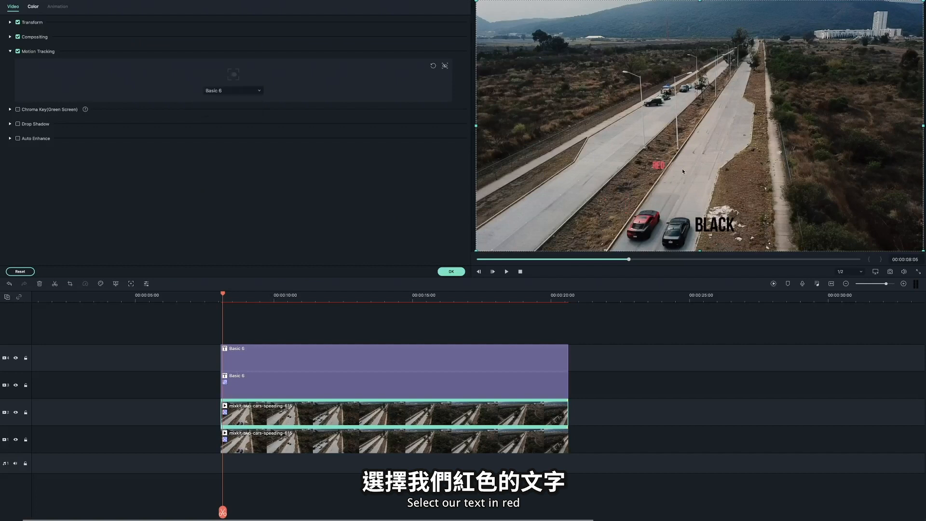
{"action": "left_click", "coordinate": [352, 442]}
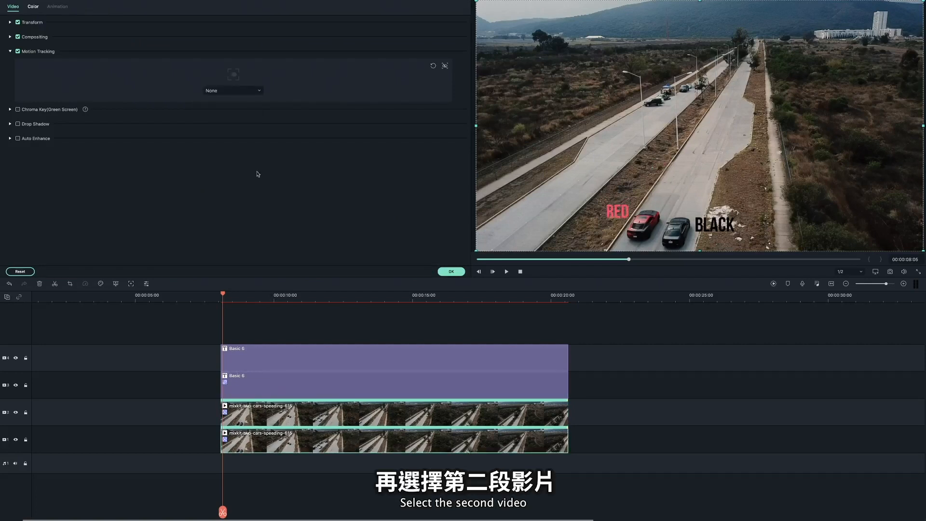
{"action": "left_click", "coordinate": [257, 91]}
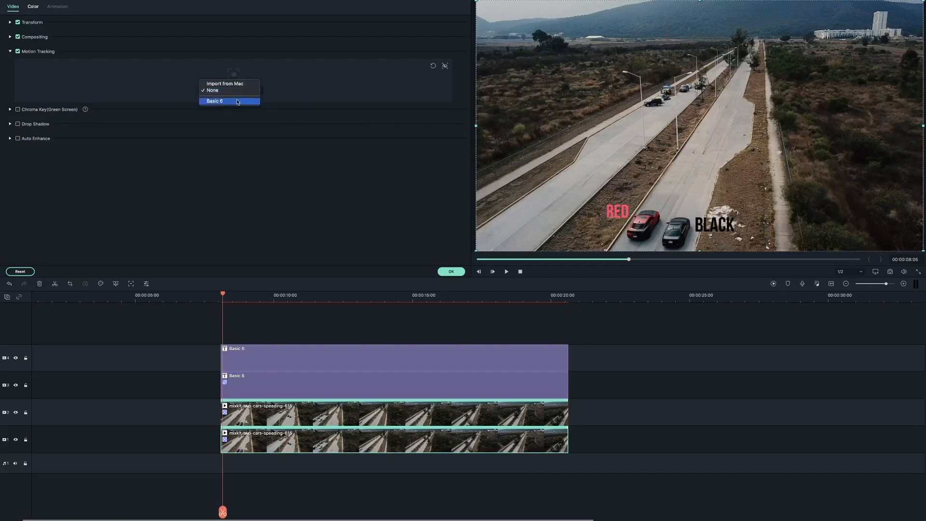
{"action": "left_click", "coordinate": [239, 100]}
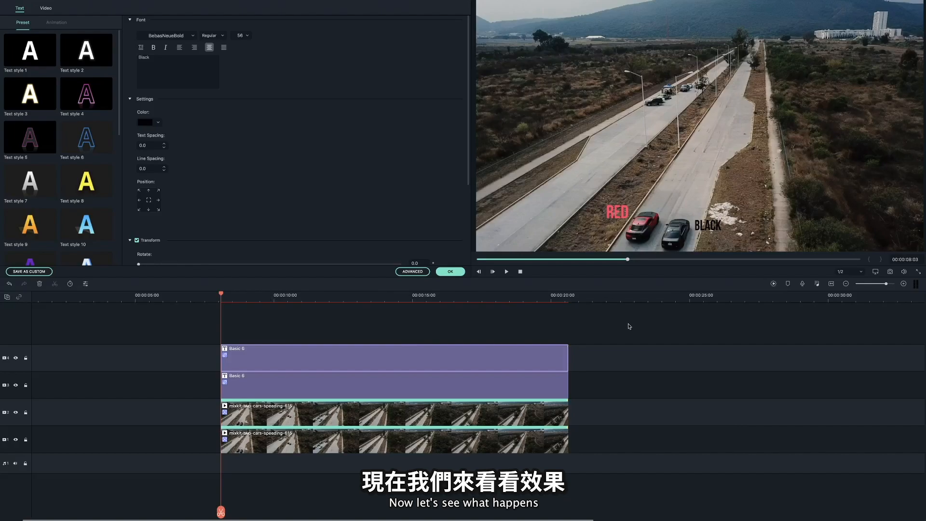
{"action": "key", "text": "space"}
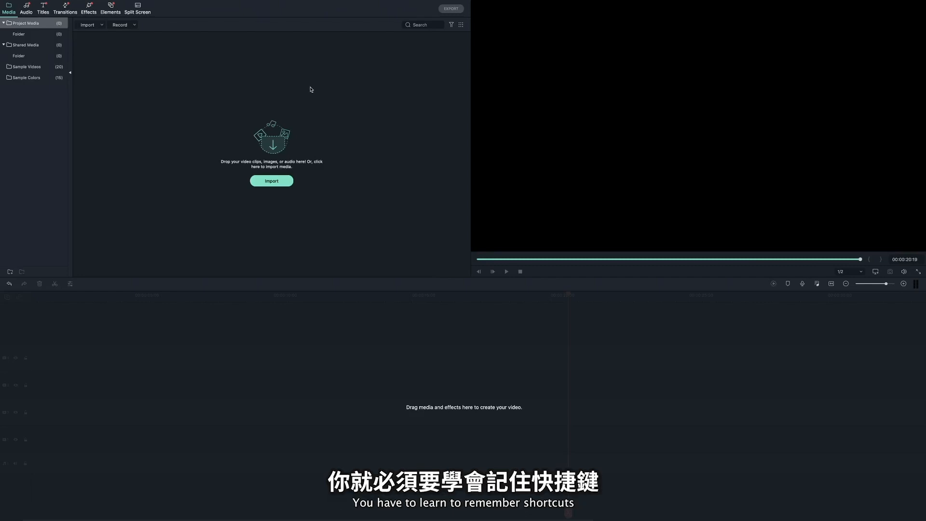
- Open the keyboard shortcut settings, browse to the Edit commands and assign a different shortcut to Cut
{"action": "mouse_move", "coordinate": [54, 7]}
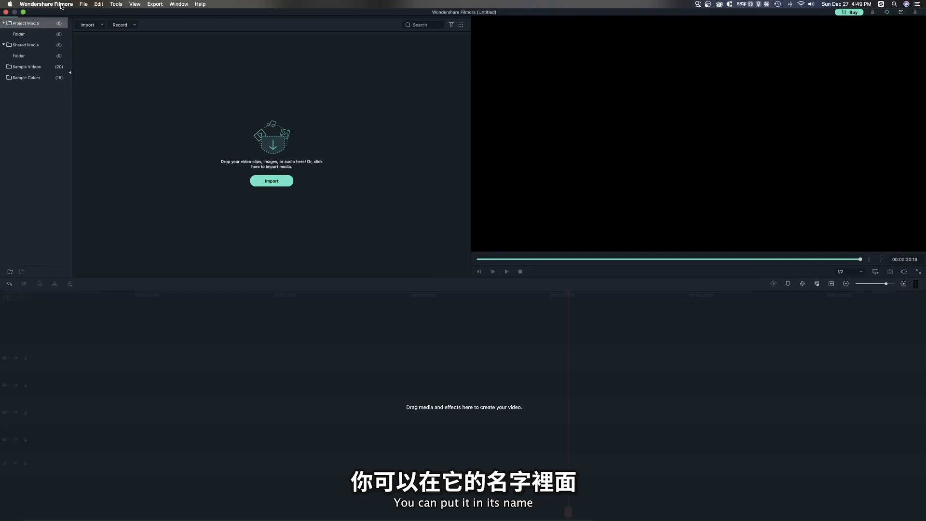
{"action": "left_click", "coordinate": [61, 5]}
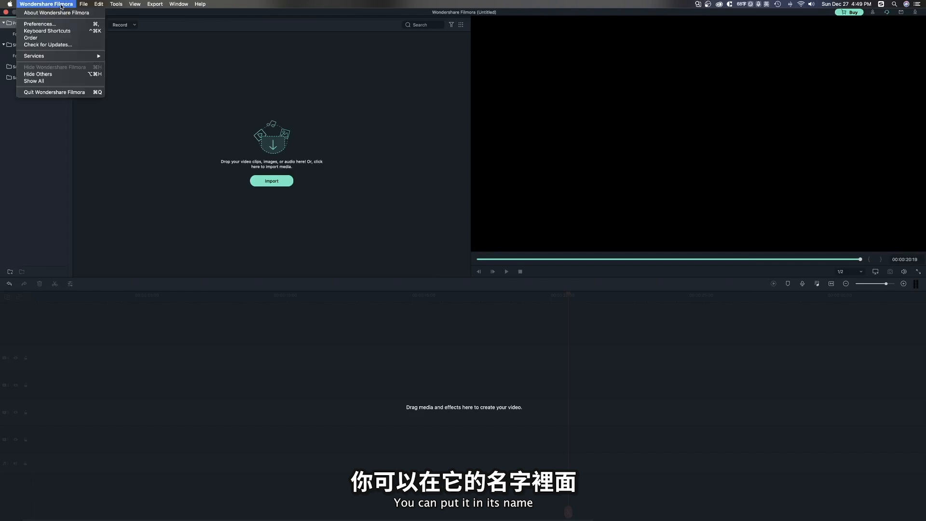
{"action": "left_click", "coordinate": [82, 33]}
{"action": "scroll", "coordinate": [571, 264], "scroll_direction": "down", "scroll_amount": 3}
{"action": "scroll", "coordinate": [570, 265], "scroll_direction": "down", "scroll_amount": 5}
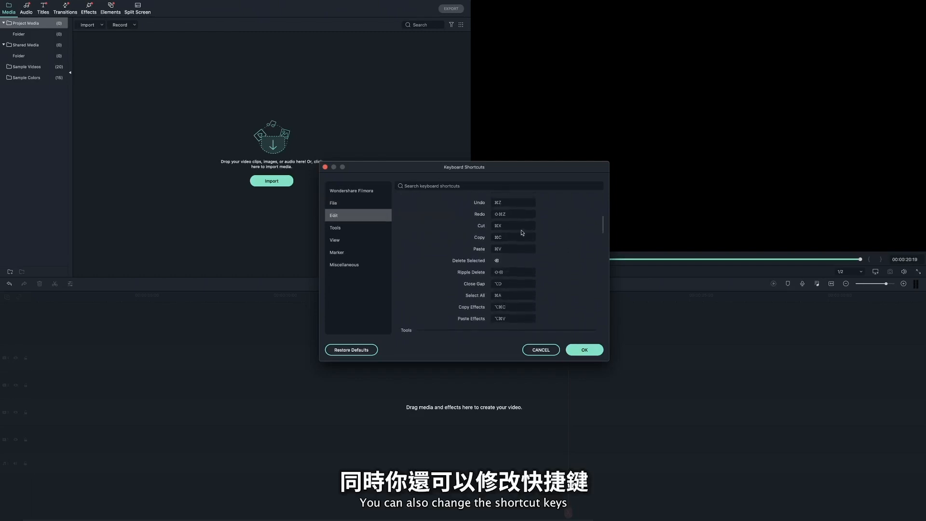
{"action": "left_click", "coordinate": [511, 226]}
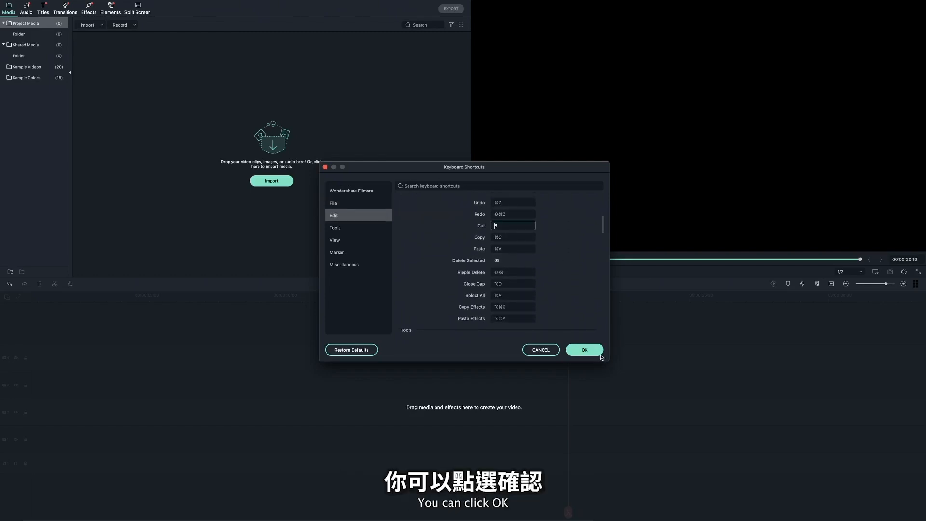
{"action": "left_click", "coordinate": [83, 4]}
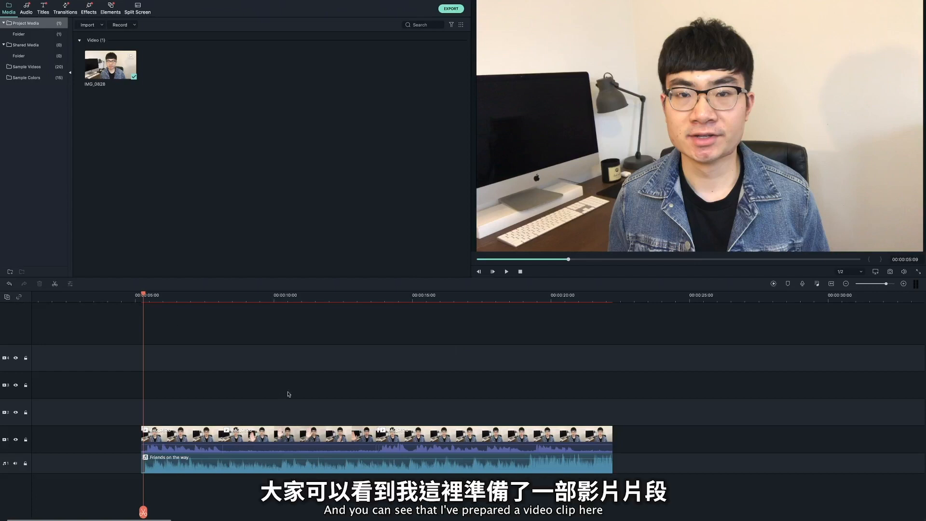
- Turn on audio ducking for the first talking clip and set it to 85% to lower the background music
{"action": "left_click", "coordinate": [183, 436]}
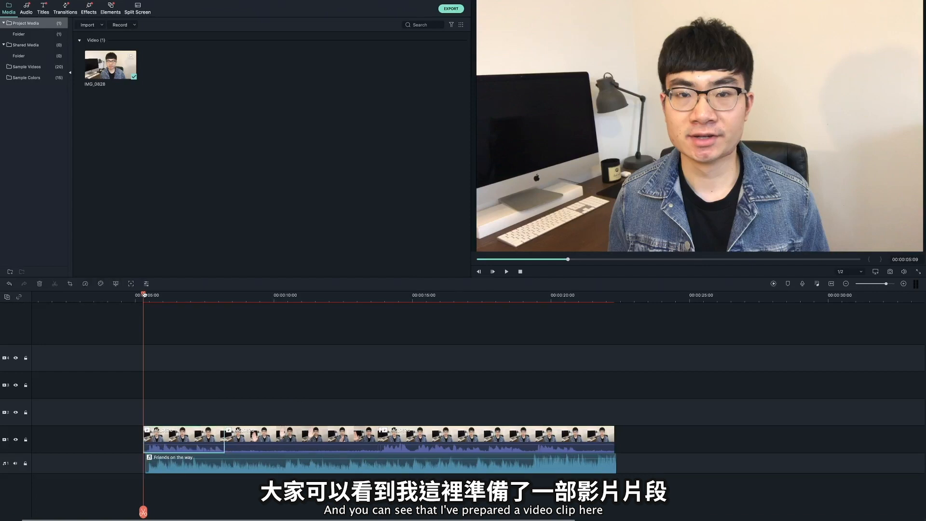
{"action": "left_click_drag", "start_coordinate": [143, 295], "coordinate": [541, 300]}
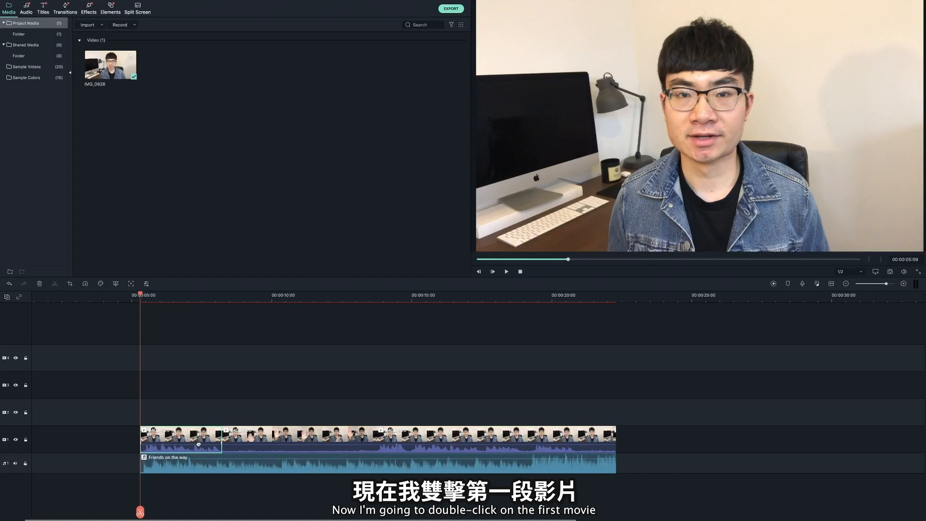
{"action": "double_click", "coordinate": [198, 443]}
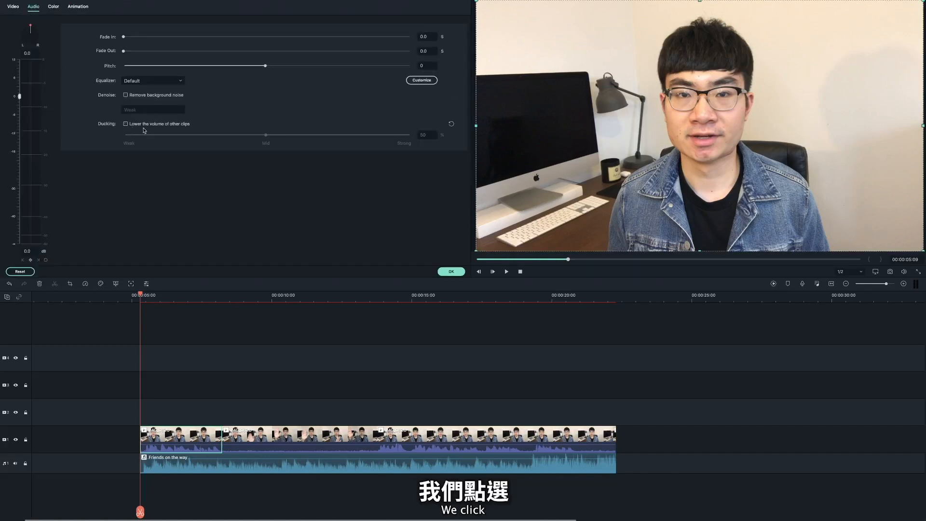
{"action": "left_click", "coordinate": [126, 124]}
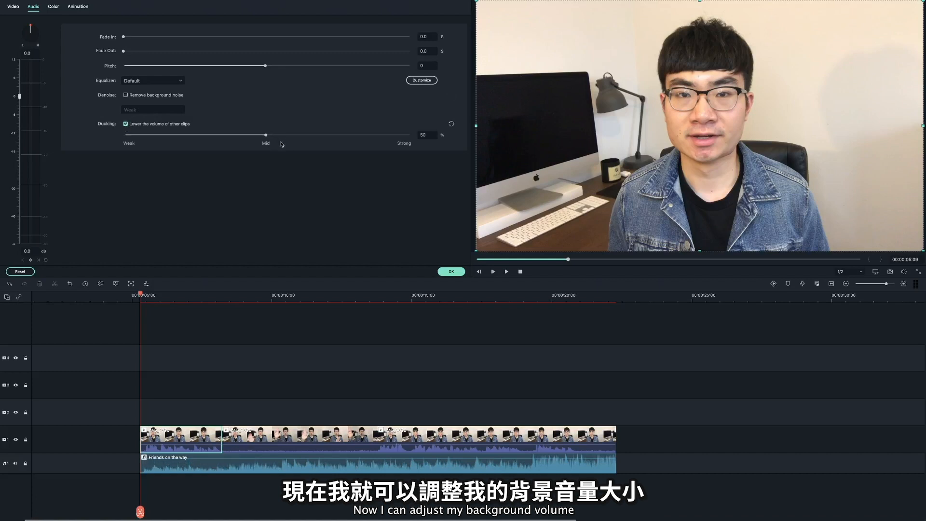
{"action": "left_click_drag", "start_coordinate": [266, 135], "coordinate": [366, 135]}
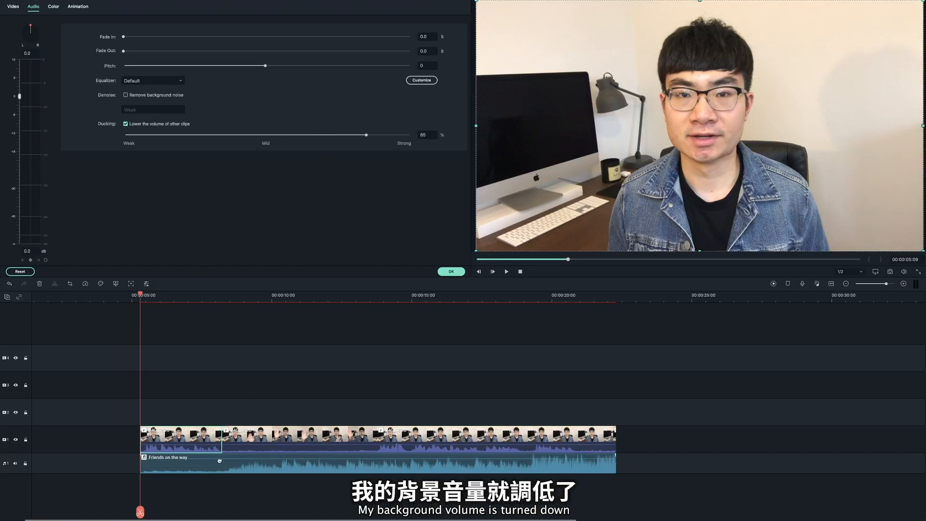
- Turn on audio ducking for the last talking clip and raise its strength well above Mid to lower the background music
{"action": "left_click", "coordinate": [457, 441]}
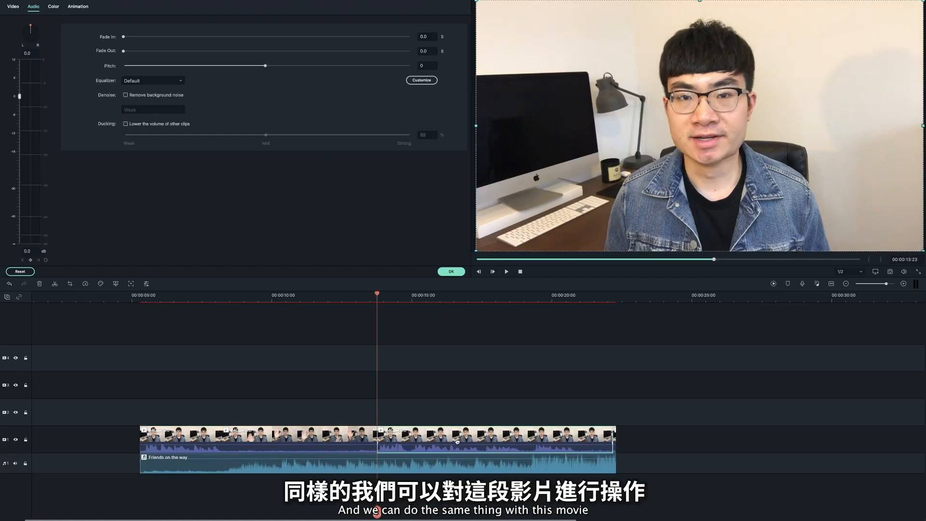
{"action": "left_click", "coordinate": [126, 124]}
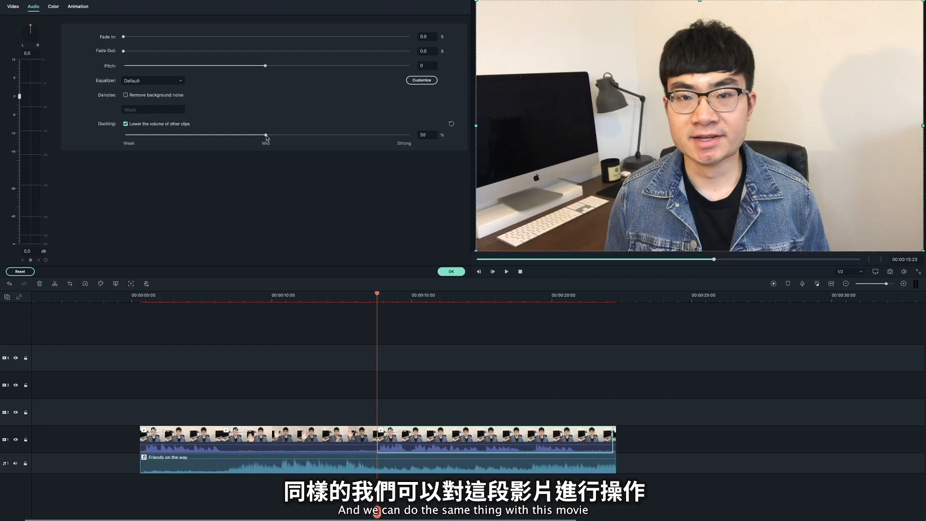
{"action": "left_click_drag", "start_coordinate": [267, 136], "coordinate": [361, 135]}
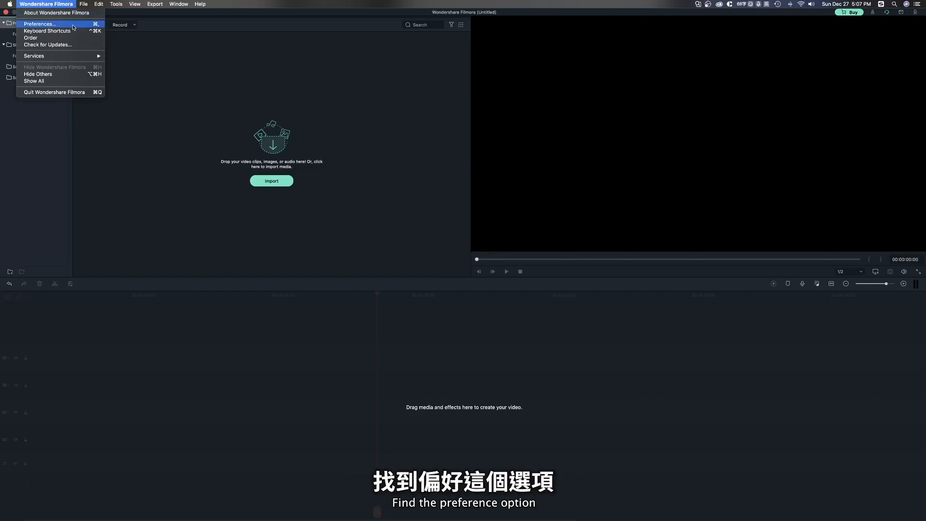
- Open the general preferences and examine the interface appearance choices, including Dark Mode and Light Mode
{"action": "left_click", "coordinate": [73, 27]}
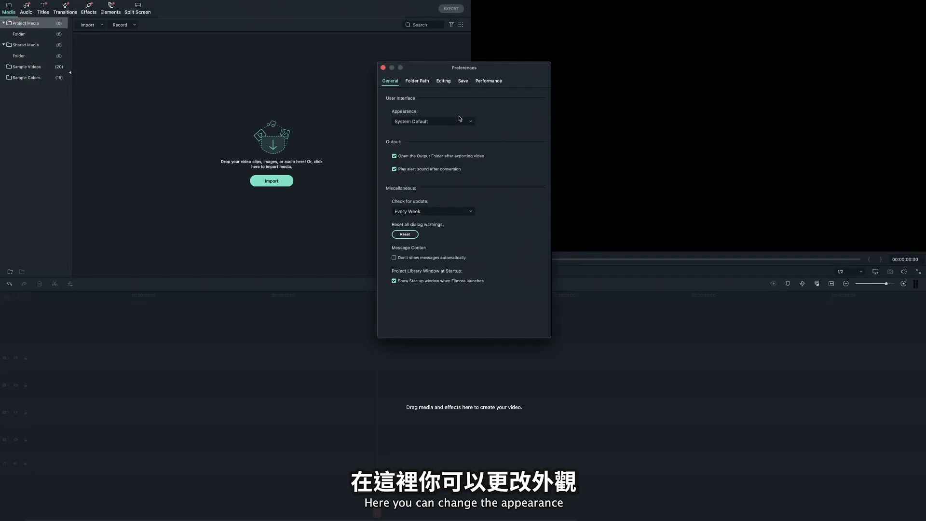
{"action": "left_click", "coordinate": [470, 124]}
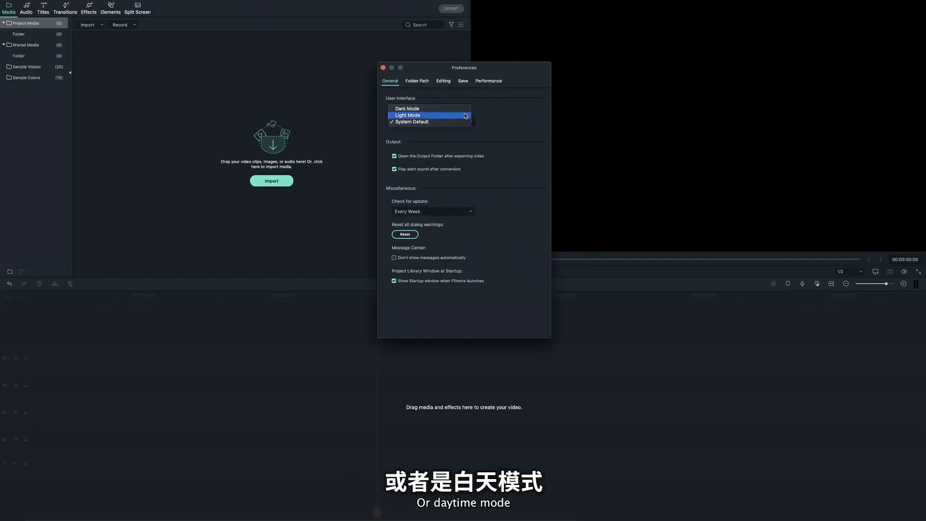
{"action": "left_click", "coordinate": [466, 116]}
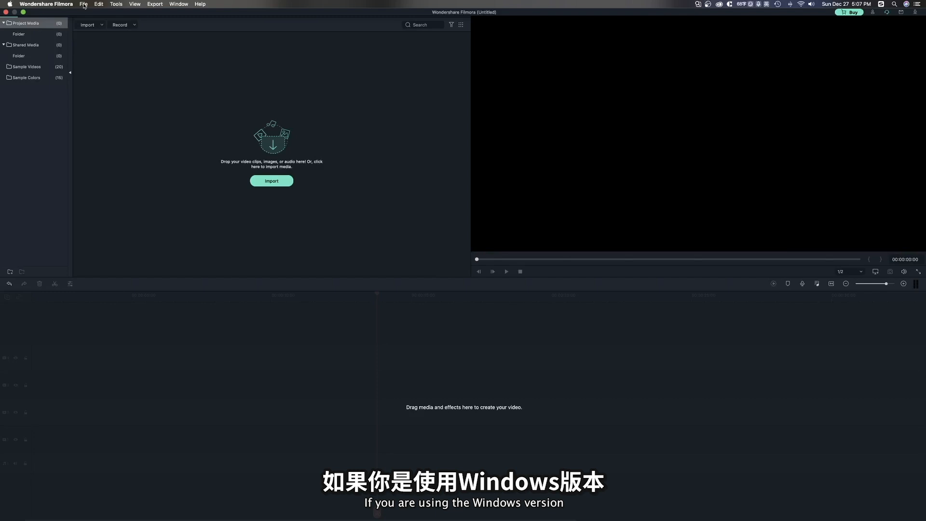
{"action": "left_click", "coordinate": [84, 5]}
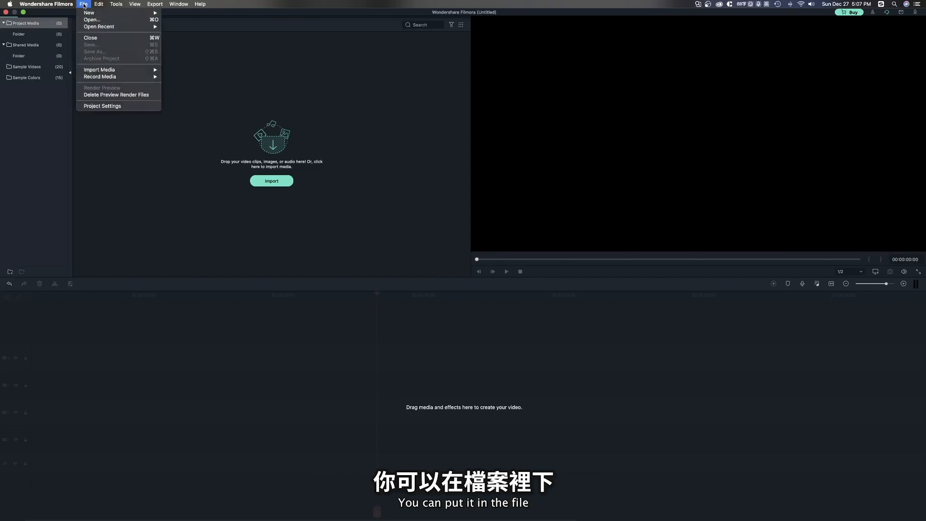